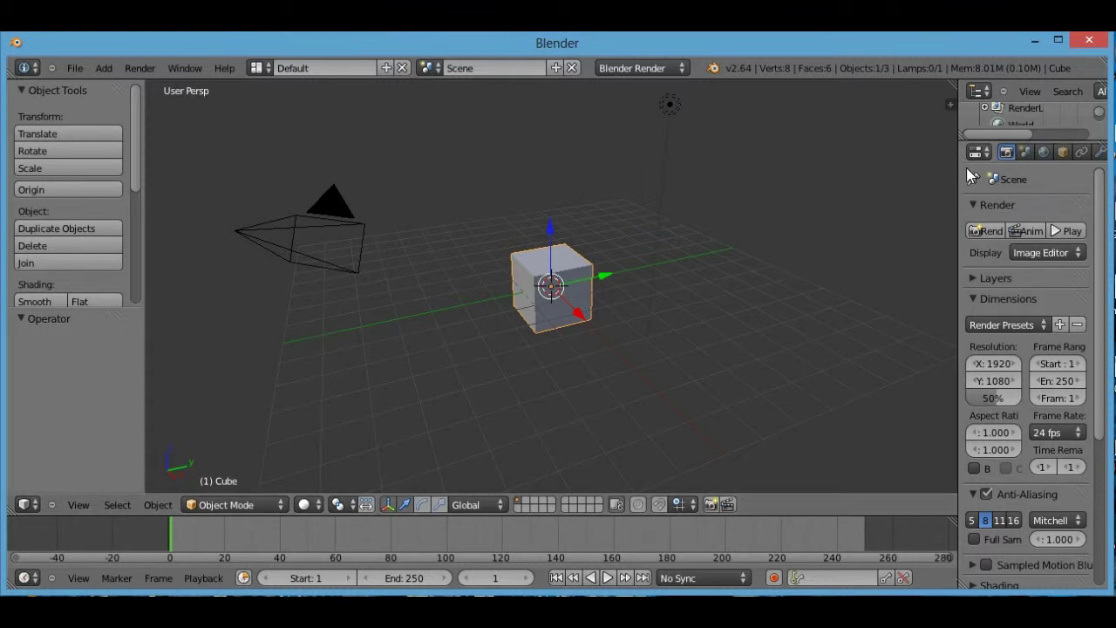
# Widen the properties editor slightly so that its tab icons and fields have more room.
pyautogui.moveTo(959, 166); pyautogui.dragTo(934, 166)
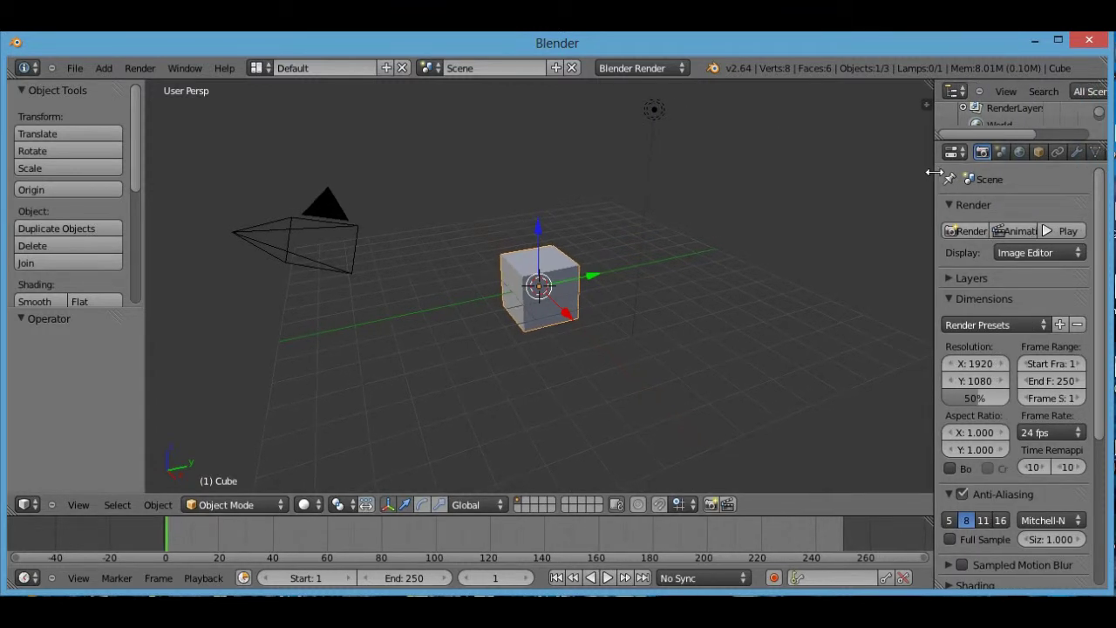
pyautogui.moveTo(934, 172); pyautogui.dragTo(917, 172)
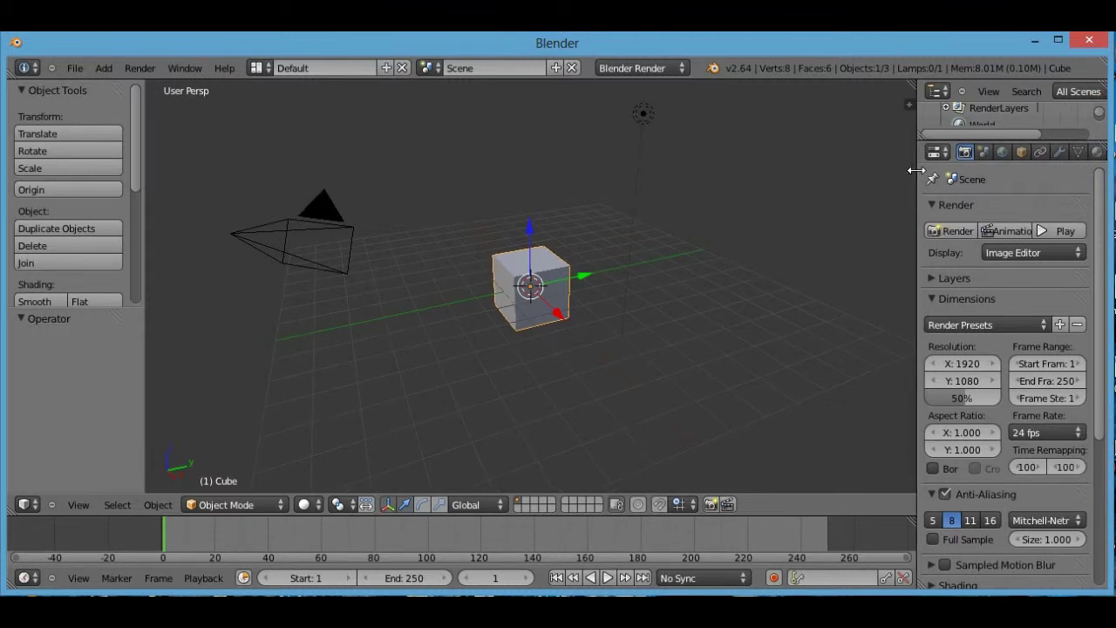
pyautogui.moveTo(918, 169); pyautogui.dragTo(935, 169)
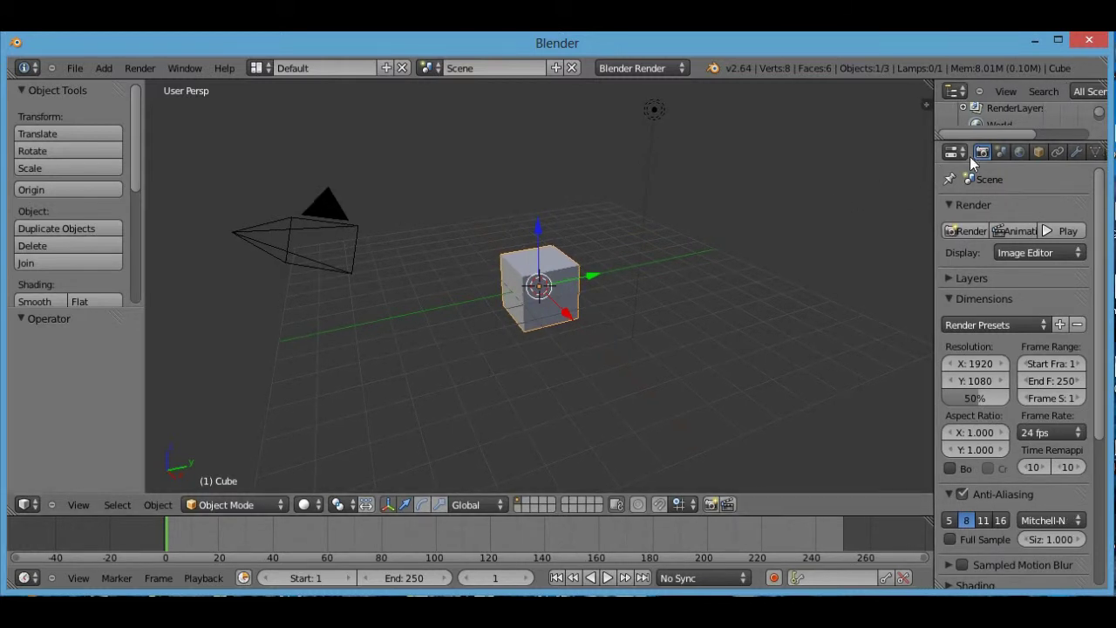
# Add a Mirror modifier to the cube and move the cube about 0.388 along Y.
pyautogui.click(1076, 152)
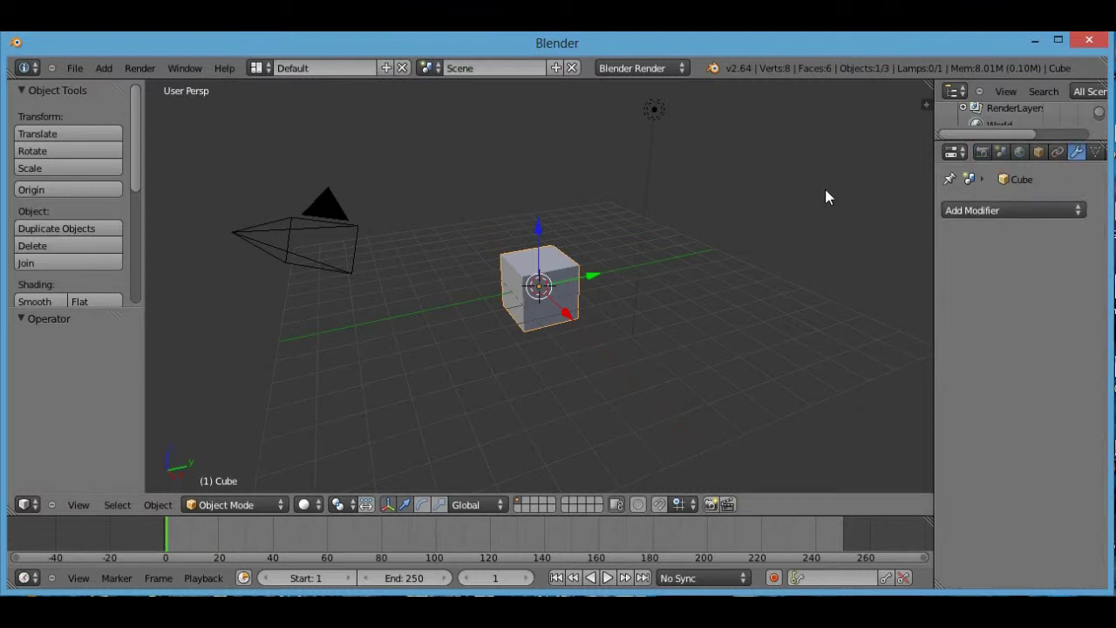
pyautogui.click(1049, 208)
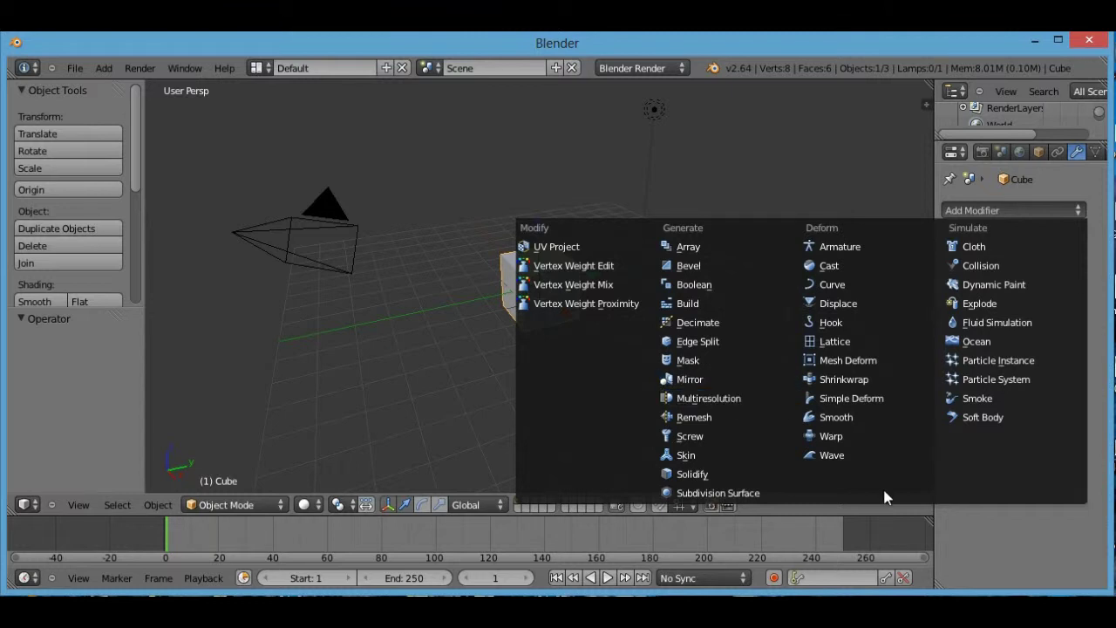
pyautogui.click(705, 384)
pyautogui.moveTo(764, 349); pyautogui.dragTo(659, 308, button='middle')
pyautogui.moveTo(535, 228); pyautogui.dragTo(602, 309)
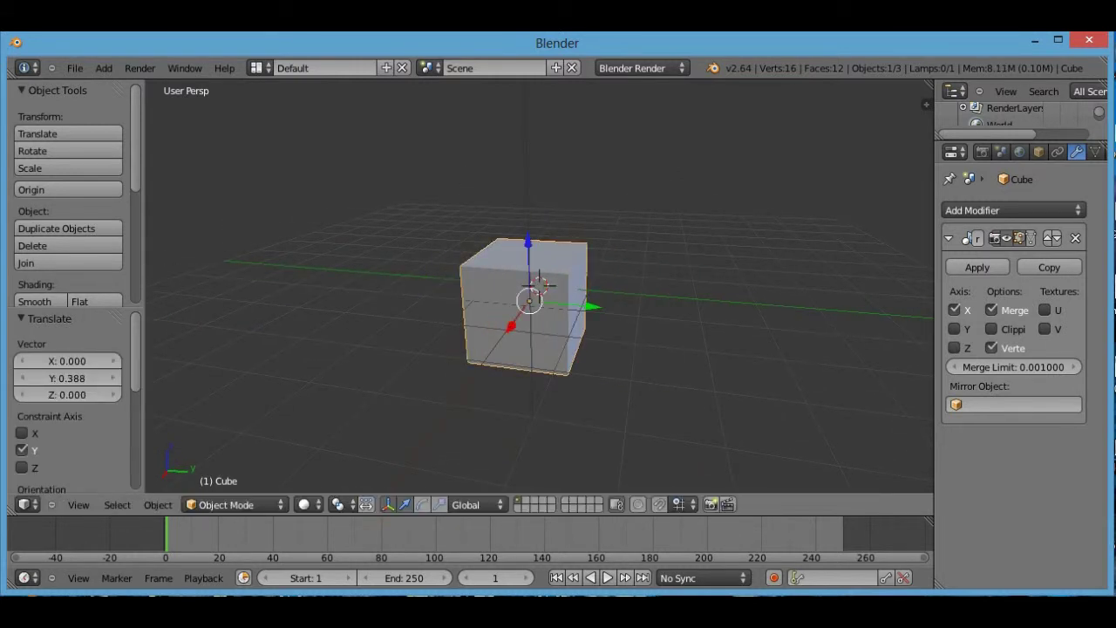
# Set the Mirror modifier to the Z axis only and move the cube about 1.551 along Y.
pyautogui.moveTo(953, 329); pyautogui.dragTo(954, 310)
pyautogui.click(954, 347)
pyautogui.moveTo(593, 312); pyautogui.dragTo(640, 309)
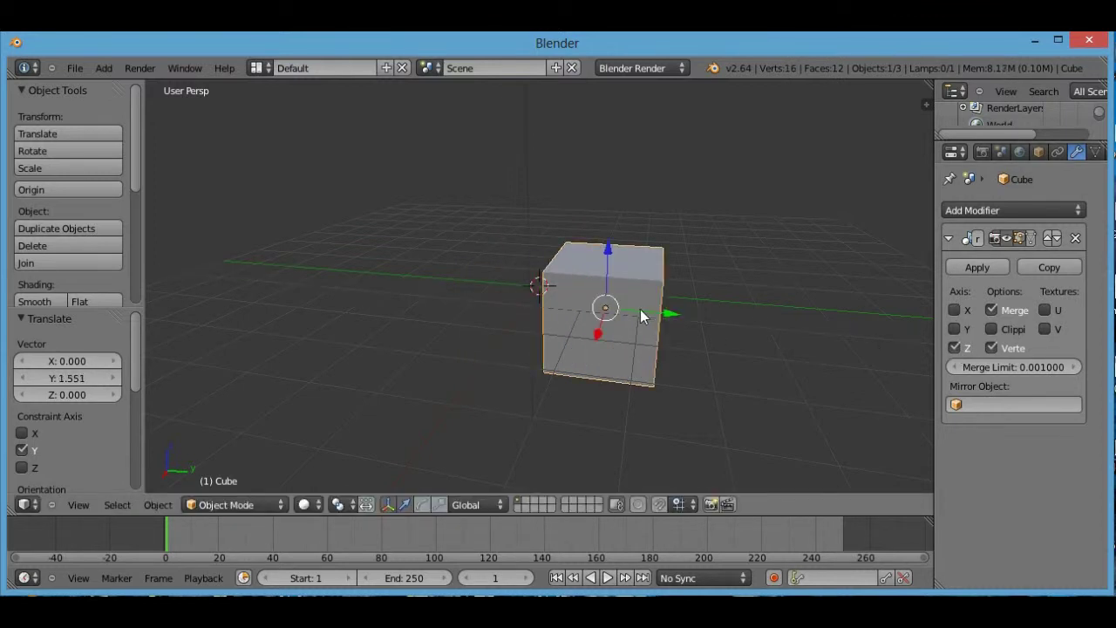
# In Edit Mode, stretch the cube's top edge on the +Y side about 1.319 along Y.
pyautogui.press('Tab')
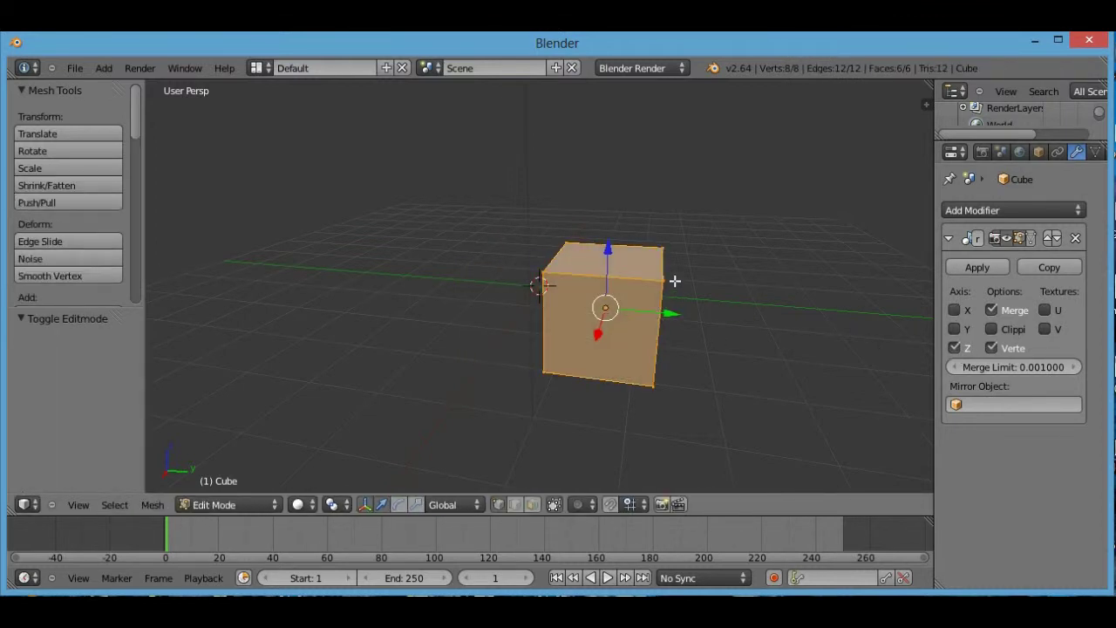
pyautogui.rightClick(660, 279)
pyautogui.moveTo(692, 265); pyautogui.dragTo(874, 262)
# Delete the cube's four bottom vertices, keeping only the stretched top face.
pyautogui.rightClick(651, 385)
pyautogui.keyDown('shift'); pyautogui.rightClick(545, 370); pyautogui.keyUp('shift')
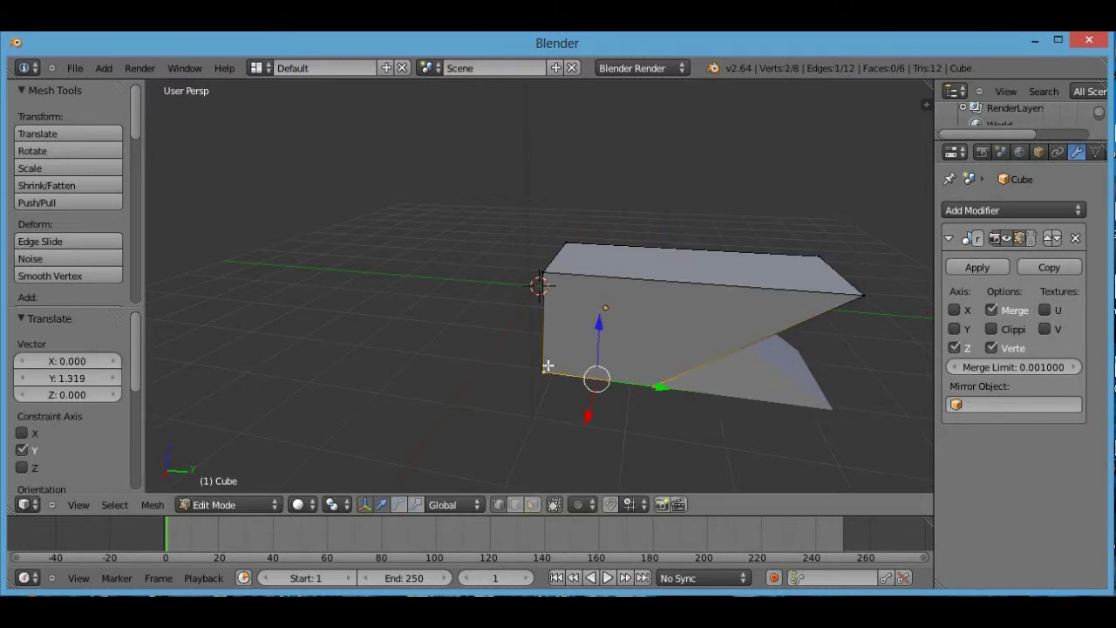
pyautogui.moveTo(605, 356); pyautogui.dragTo(509, 349, button='middle')
pyautogui.press('x')
pyautogui.click(680, 326)
pyautogui.keyDown('shift'); pyautogui.rightClick(589, 347); pyautogui.keyUp('shift')
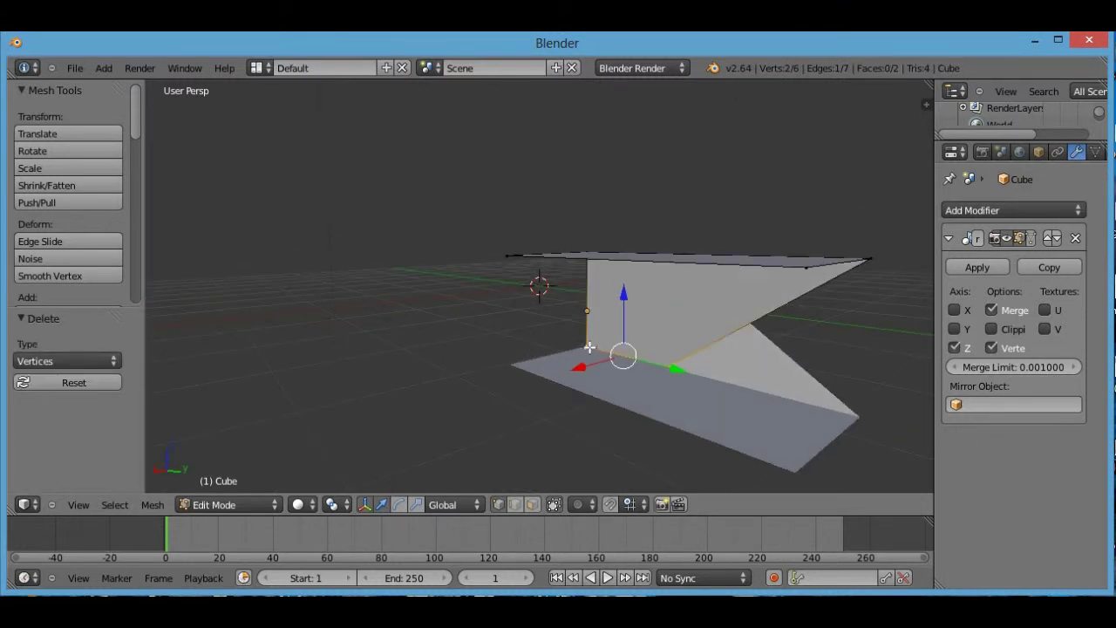
pyautogui.press('x')
pyautogui.click(598, 335)
pyautogui.moveTo(720, 331); pyautogui.dragTo(805, 341, button='middle')
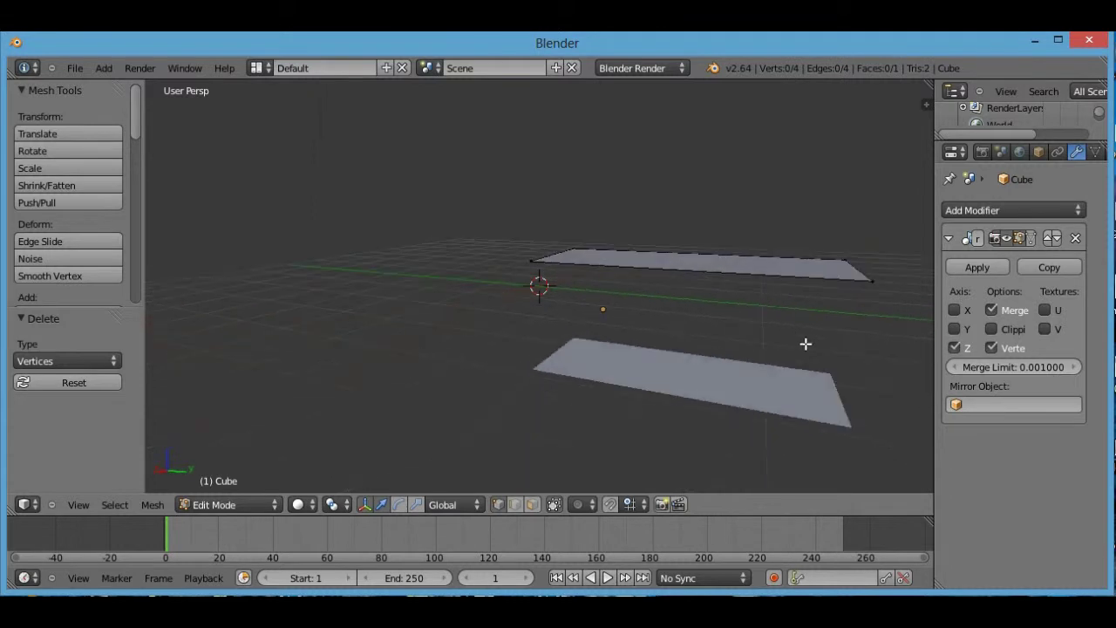
# Raise the remaining top face along Z above the object's origin to separate it from its mirrored copy.
pyautogui.press('Tab')
pyautogui.moveTo(712, 345); pyautogui.dragTo(842, 346, button='middle')
pyautogui.moveTo(596, 231); pyautogui.dragTo(648, 170)
pyautogui.press('Tab')
pyautogui.press('a')
pyautogui.press('Tab')
pyautogui.press('Tab')
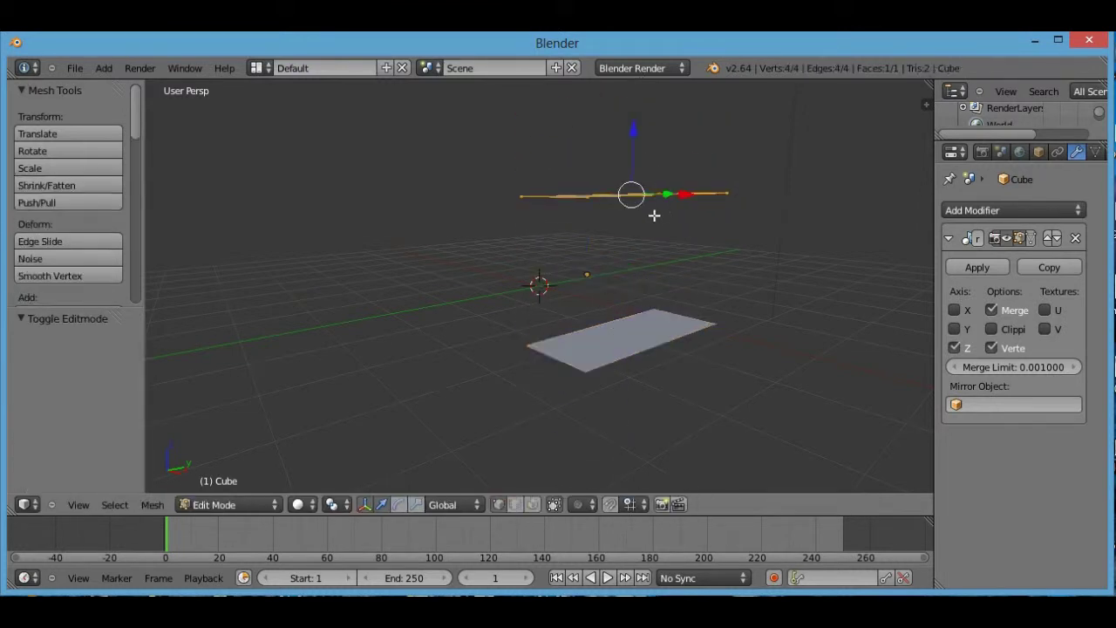
pyautogui.moveTo(653, 218); pyautogui.dragTo(626, 177, button='middle')
pyautogui.moveTo(640, 164); pyautogui.dragTo(642, 203)
# Compare the face and its mirrored copy in Object Mode and Edit Mode from another angle.
pyautogui.press('Tab')
pyautogui.press('Tab')
pyautogui.moveTo(735, 257); pyautogui.dragTo(418, 252, button='middle')
pyautogui.press('Tab')
pyautogui.press('Tab')
pyautogui.press('Tab')
pyautogui.press('Tab')
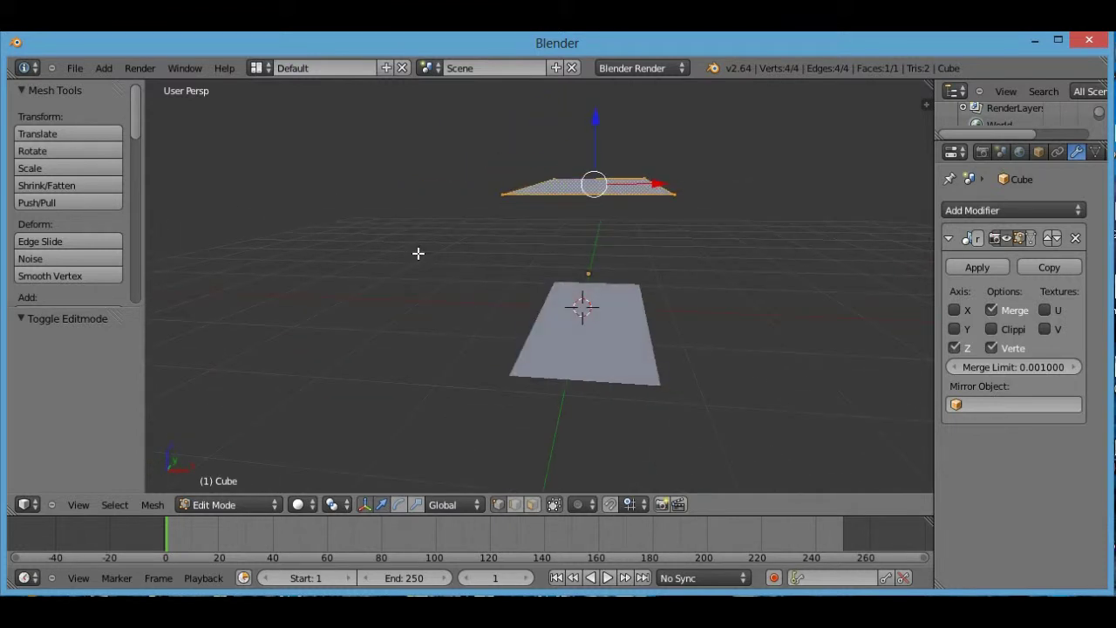
# Extrude the top face about 1.178 downward along Z and check the mirrored block in both modes.
pyautogui.press('e')
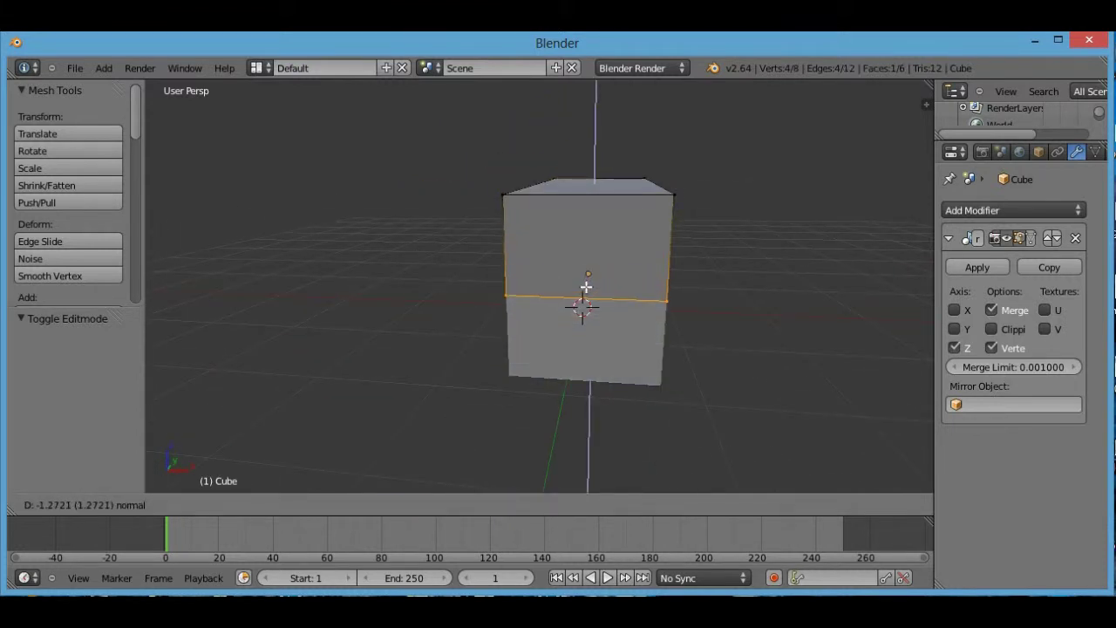
pyautogui.click(586, 279)
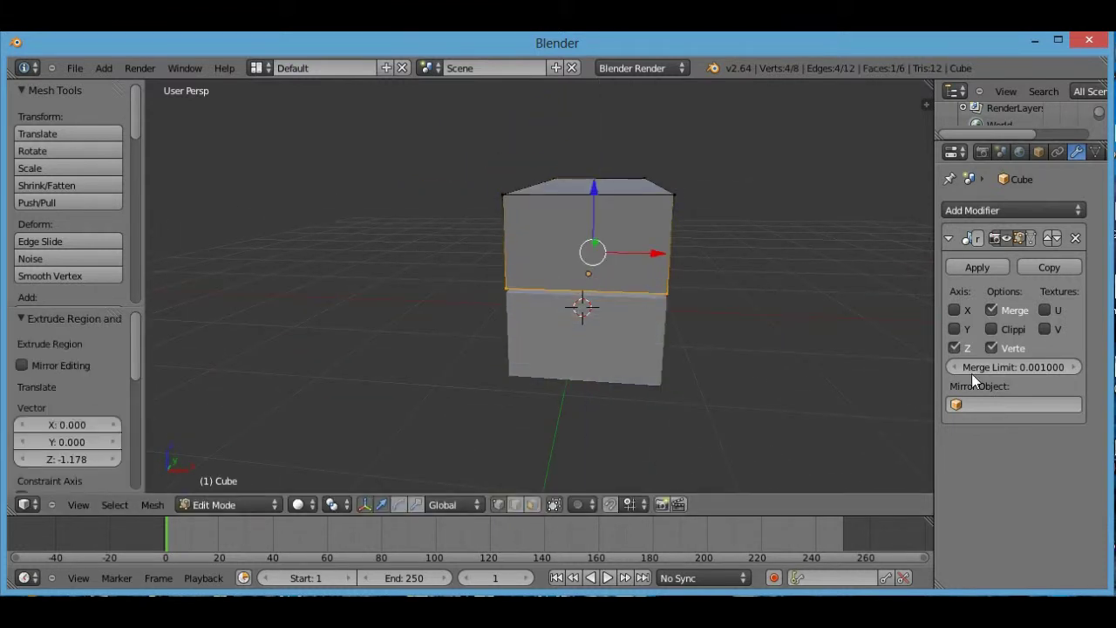
pyautogui.press('Tab')
pyautogui.press('Tab')
pyautogui.moveTo(566, 384); pyautogui.dragTo(551, 201, button='middle')
pyautogui.press('Tab')
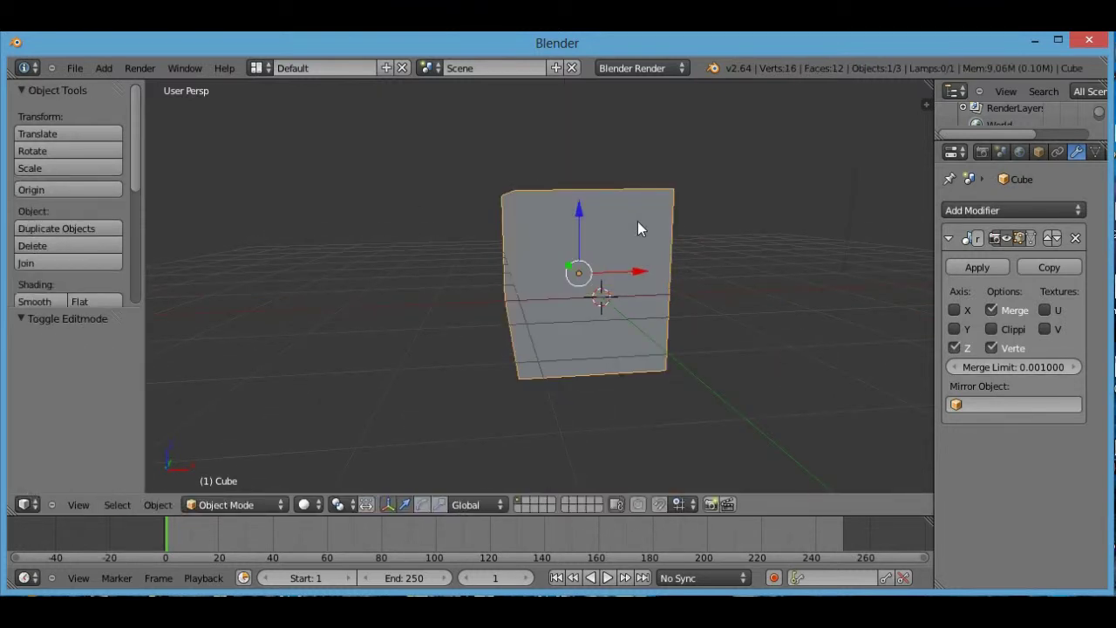
pyautogui.press('Tab')
pyautogui.press('Tab')
pyautogui.press('Tab')
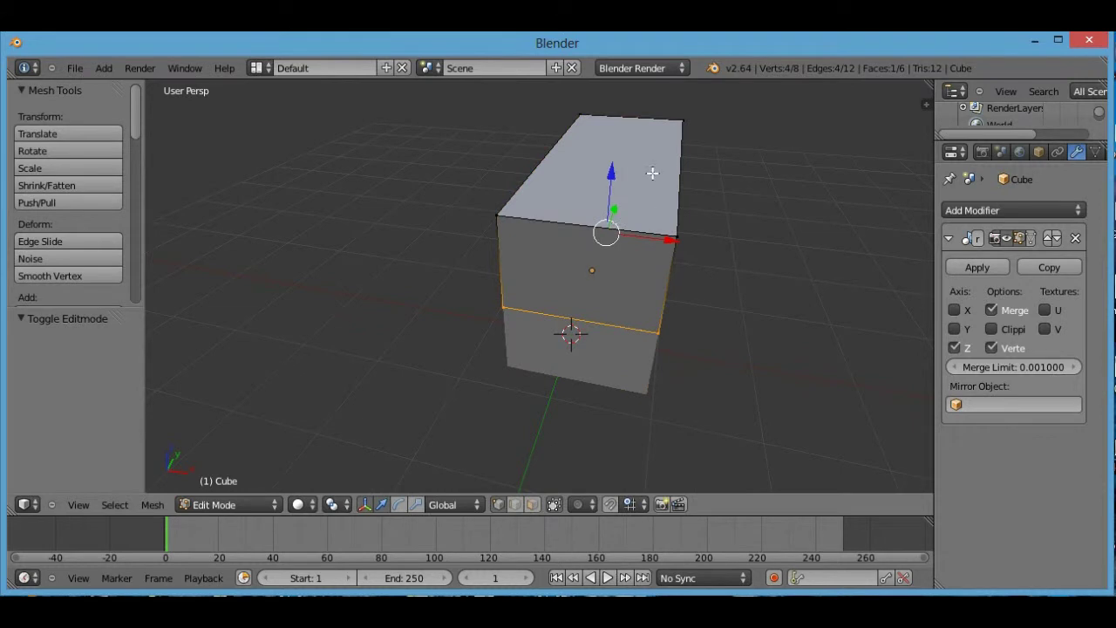
# Add four evenly spaced loop cuts across the length of the block.
pyautogui.hotkey('ctrl', 'r')
pyautogui.scroll(3, 694, 197)
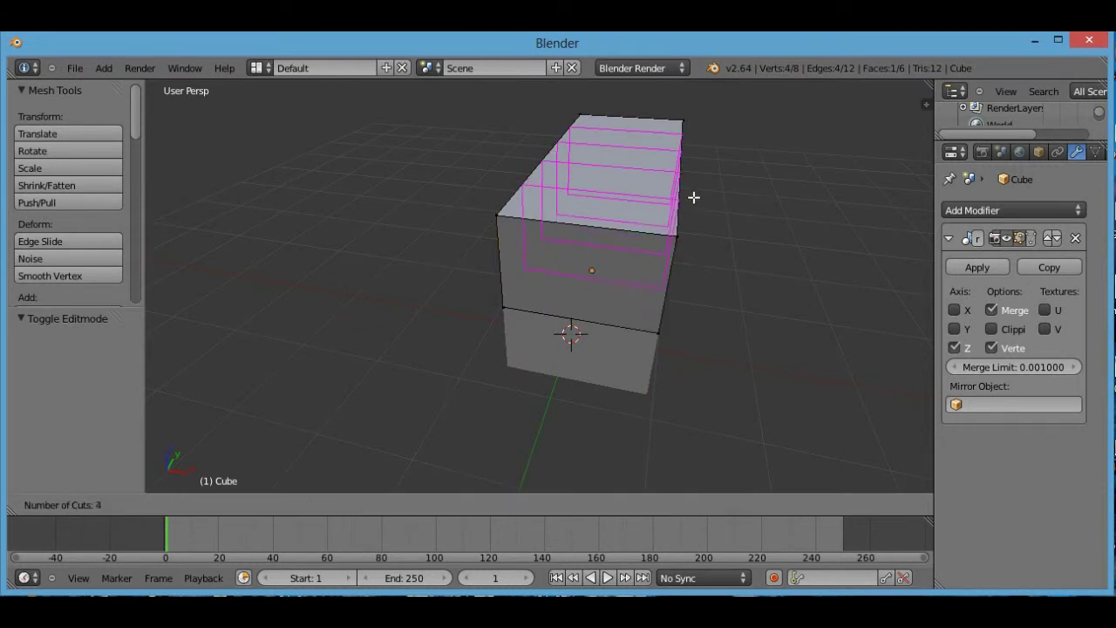
pyautogui.click(693, 197)
pyautogui.rightClick(694, 203)
pyautogui.moveTo(678, 220); pyautogui.dragTo(685, 217, button='middle')
# Extrude the second segment of the block's top about 0.188 upward along Z.
pyautogui.rightClick(685, 217)
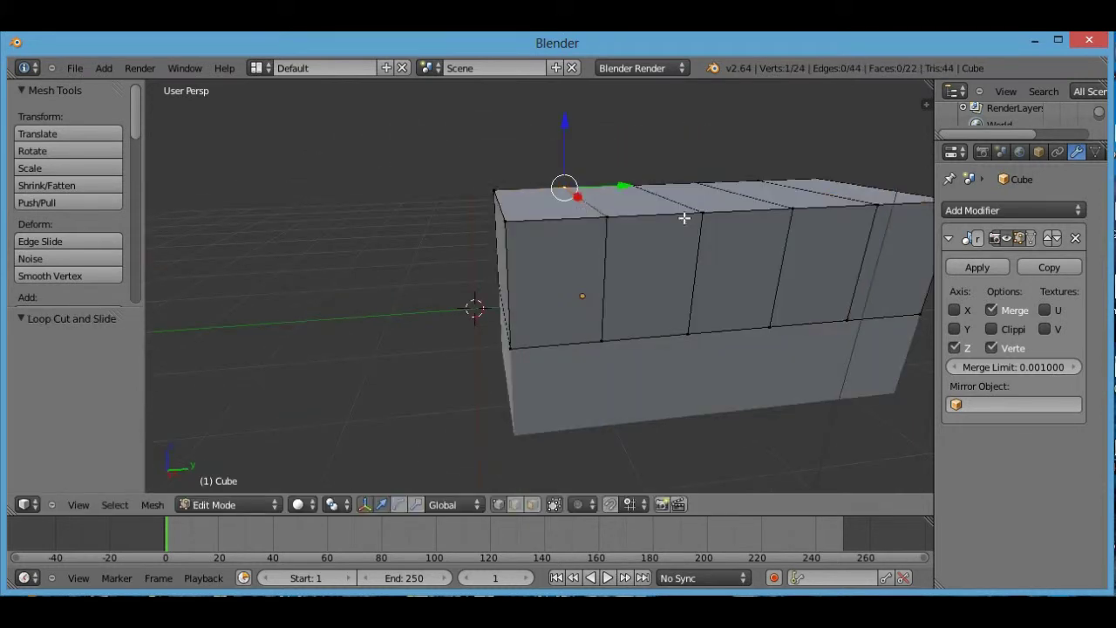
pyautogui.rightClick(703, 212)
pyautogui.rightClick(611, 199)
pyautogui.keyDown('shift'); pyautogui.rightClick(600, 213); pyautogui.keyUp('shift')
pyautogui.keyDown('shift'); pyautogui.rightClick(590, 189); pyautogui.keyUp('shift')
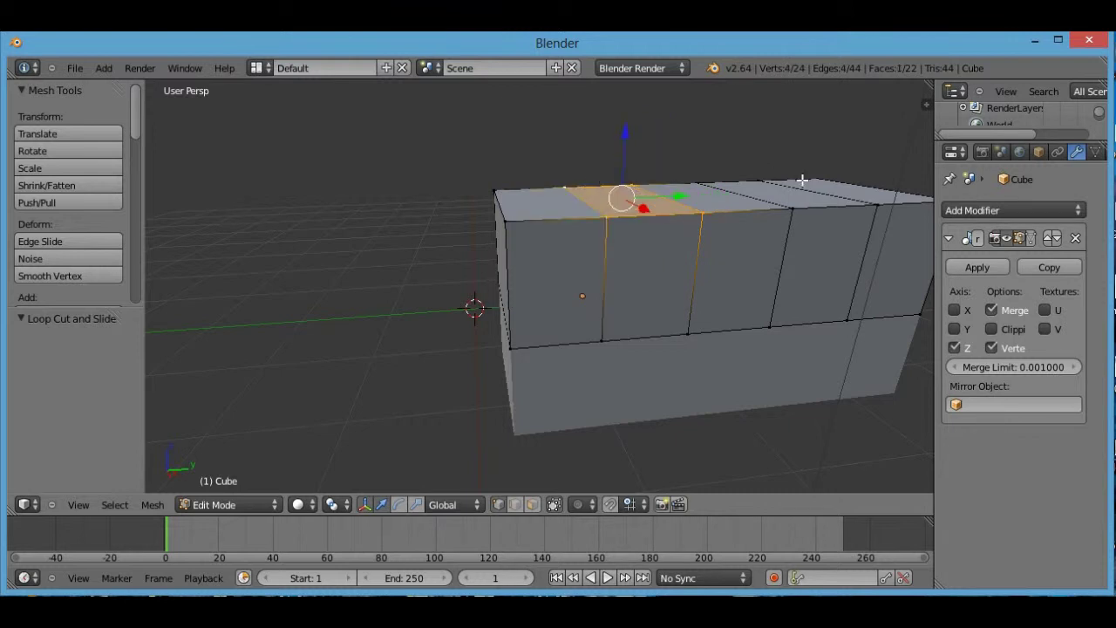
pyautogui.keyDown('shift'); pyautogui.rightClick(793, 197); pyautogui.keyUp('shift')
pyautogui.keyDown('shift'); pyautogui.rightClick(775, 201); pyautogui.keyUp('shift')
pyautogui.press('e')
pyautogui.click(785, 203)
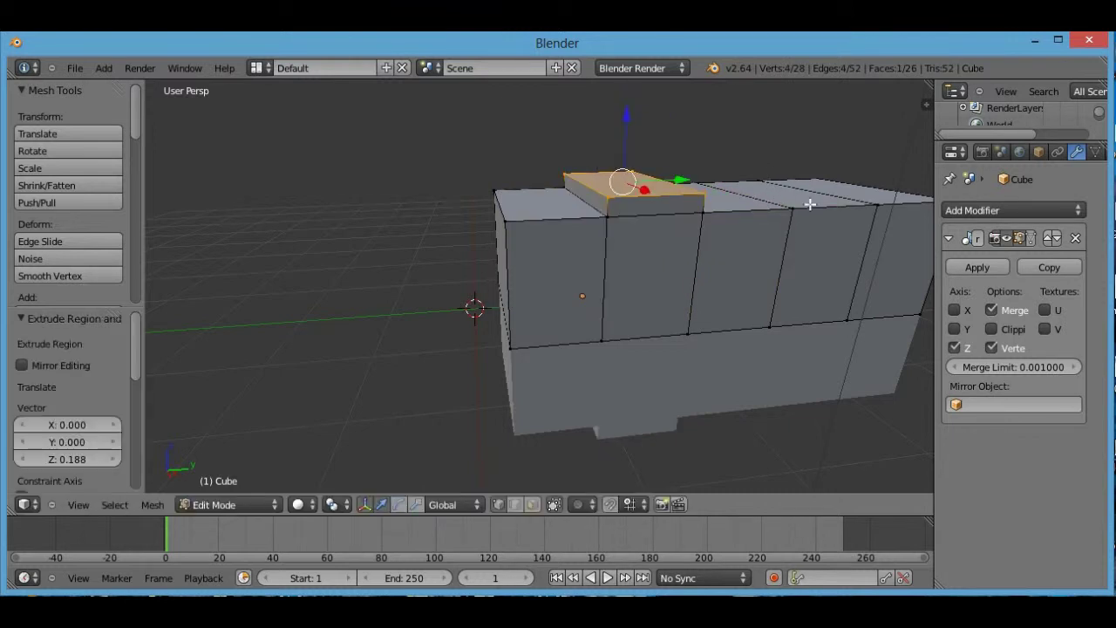
# Extrude the fourth segment of the block's top about 0.17 upward to form a second raised notch.
pyautogui.keyDown('shift'); pyautogui.rightClick(790, 209); pyautogui.keyUp('shift')
pyautogui.keyDown('shift'); pyautogui.rightClick(813, 194); pyautogui.keyUp('shift')
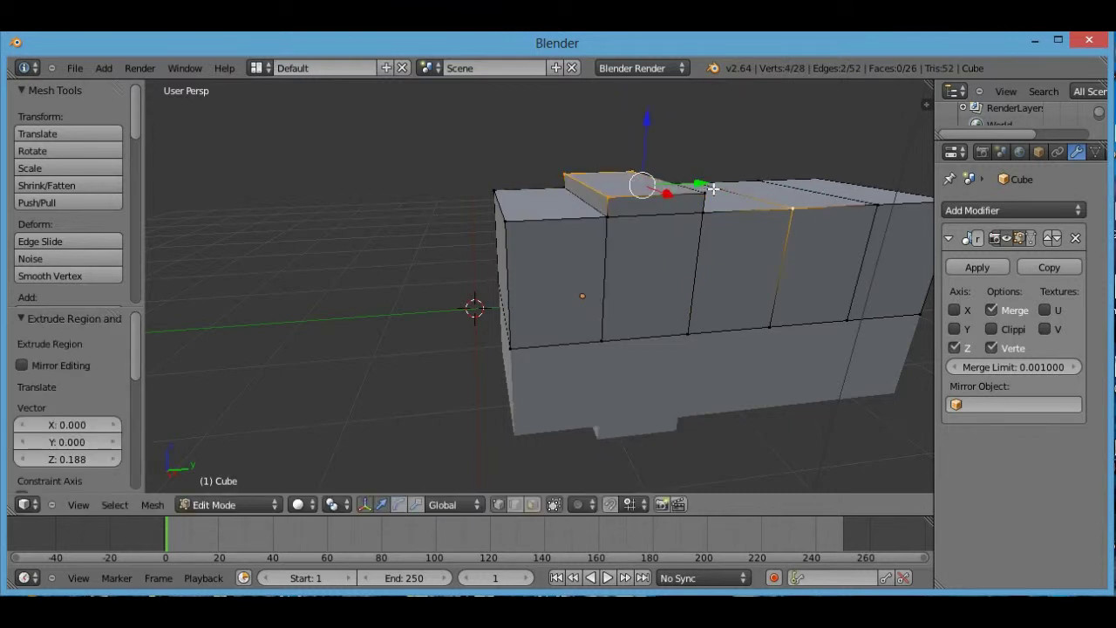
pyautogui.press('a')
pyautogui.rightClick(791, 209)
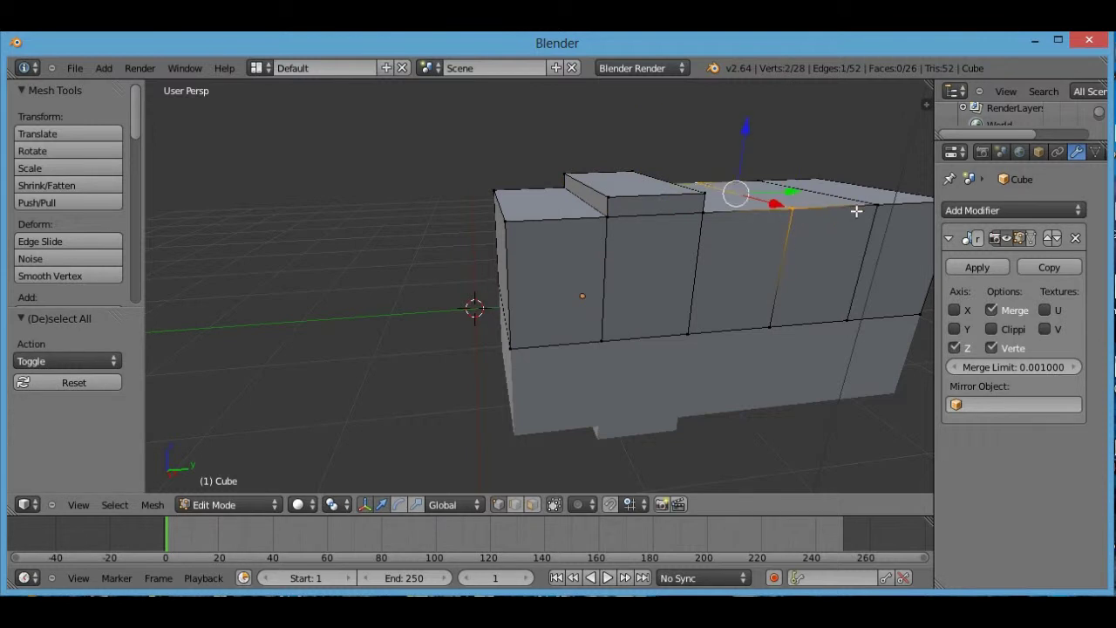
pyautogui.hotkey('ctrl', 'r')
pyautogui.click(761, 171)
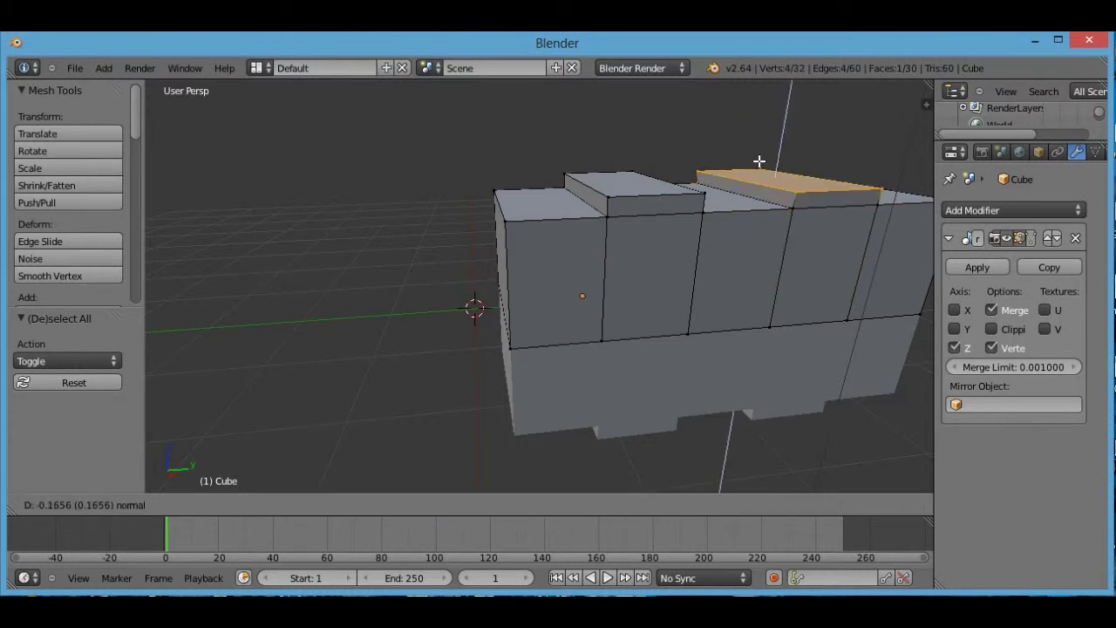
pyautogui.hotkey('ctrl', 'z')
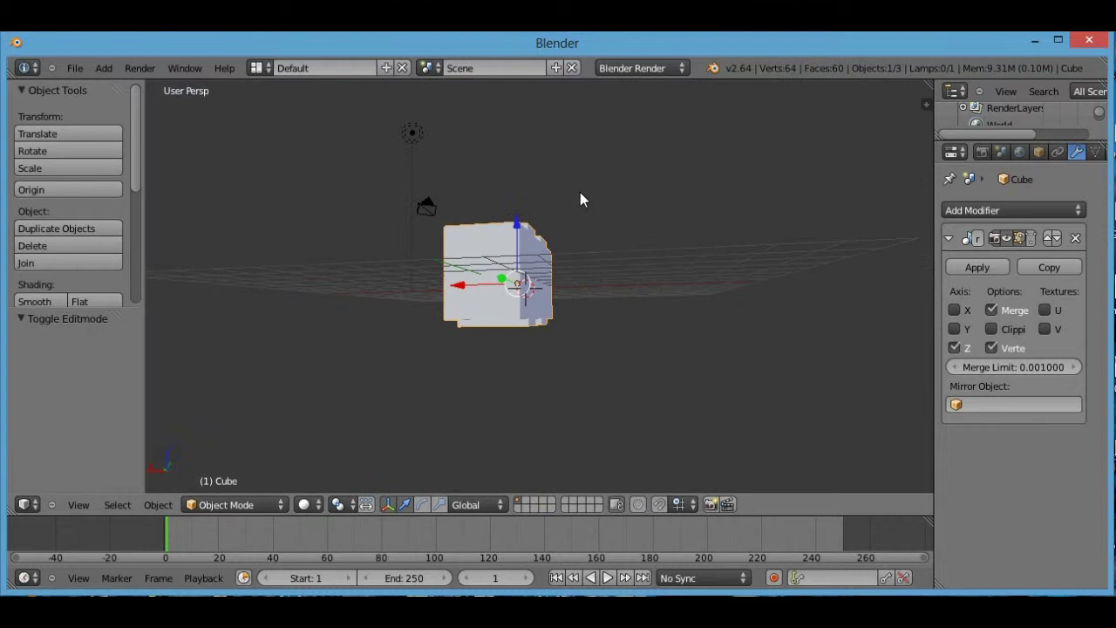
# Switch the Mirror modifier from the Z axis to the Y axis.
pyautogui.moveTo(580, 200); pyautogui.dragTo(712, 300, button='middle')
pyautogui.scroll(3, 663, 210)
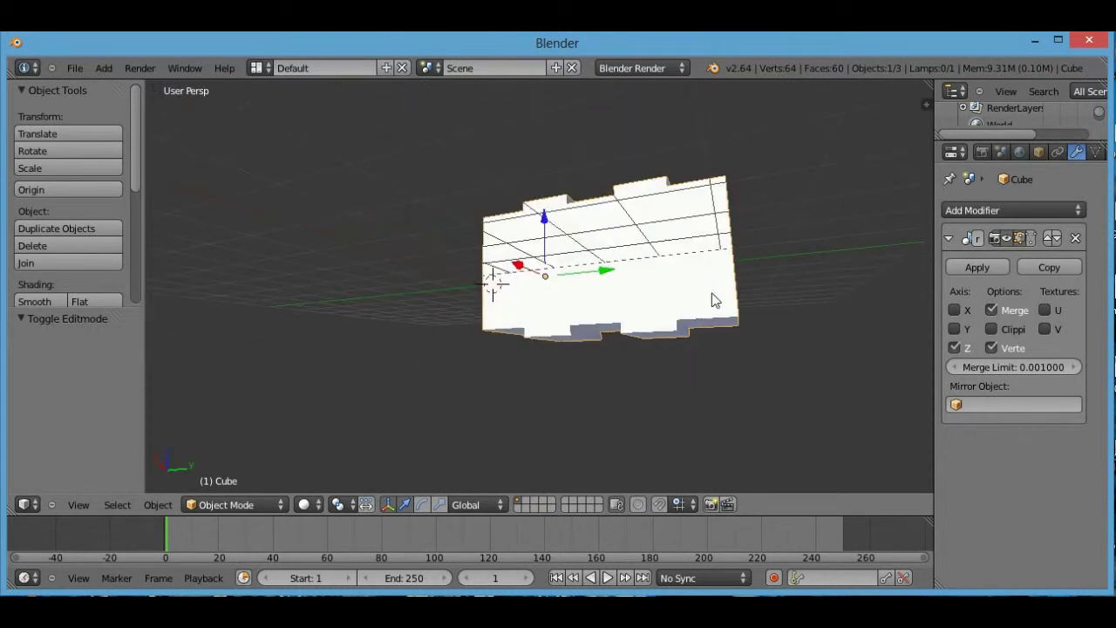
pyautogui.press('Tab')
pyautogui.press('Tab')
pyautogui.press('a')
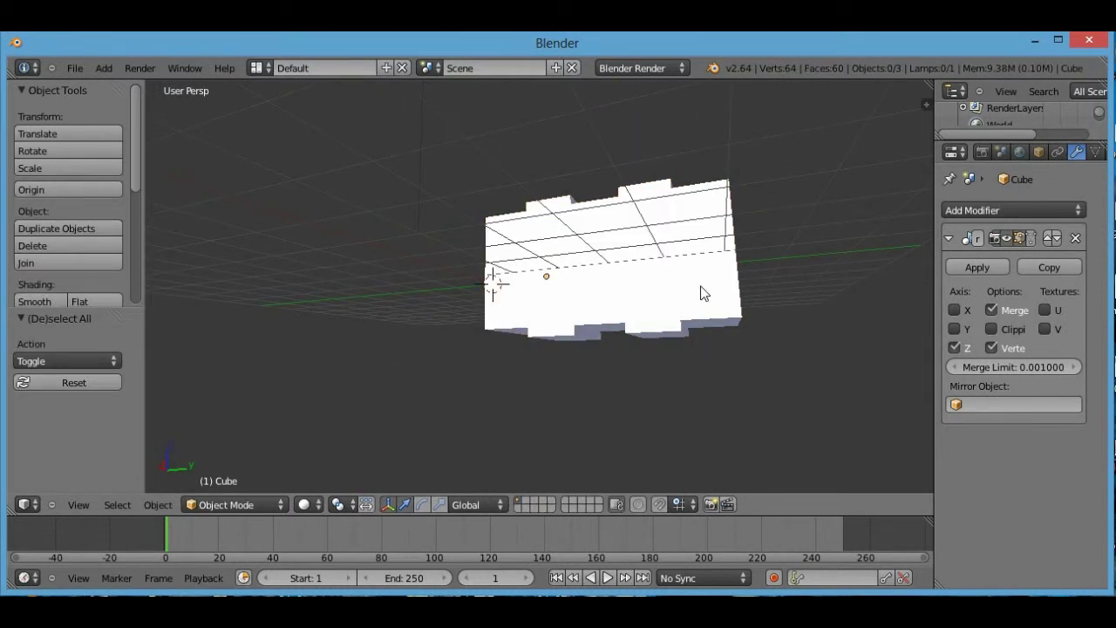
pyautogui.moveTo(703, 286); pyautogui.dragTo(726, 256, button='middle')
pyautogui.click(954, 347)
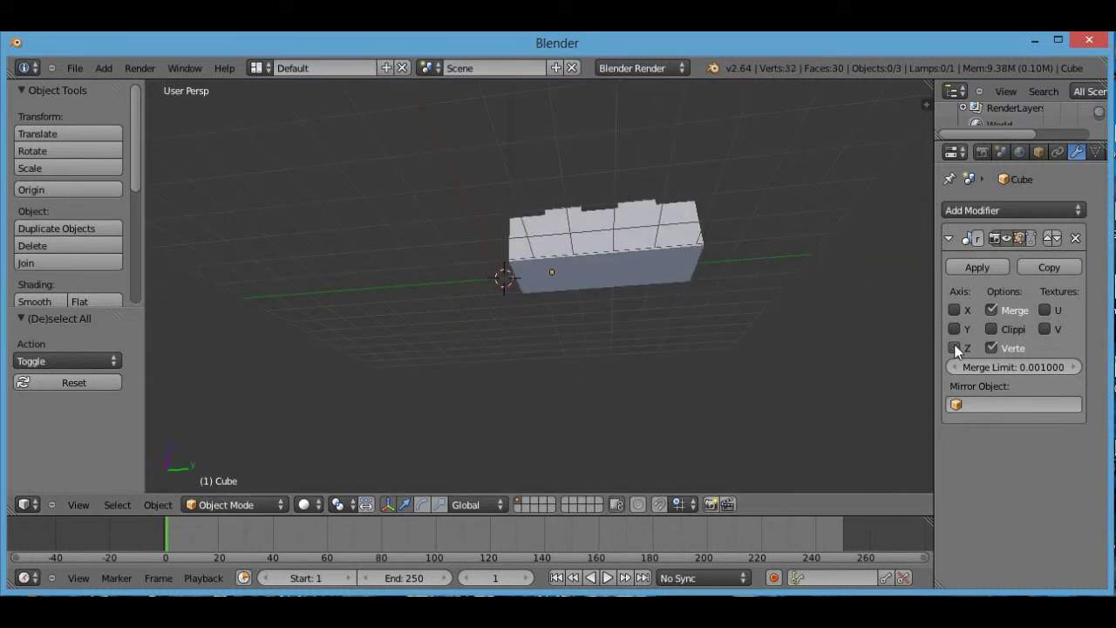
pyautogui.click(953, 329)
pyautogui.moveTo(518, 336); pyautogui.dragTo(610, 311, button='middle')
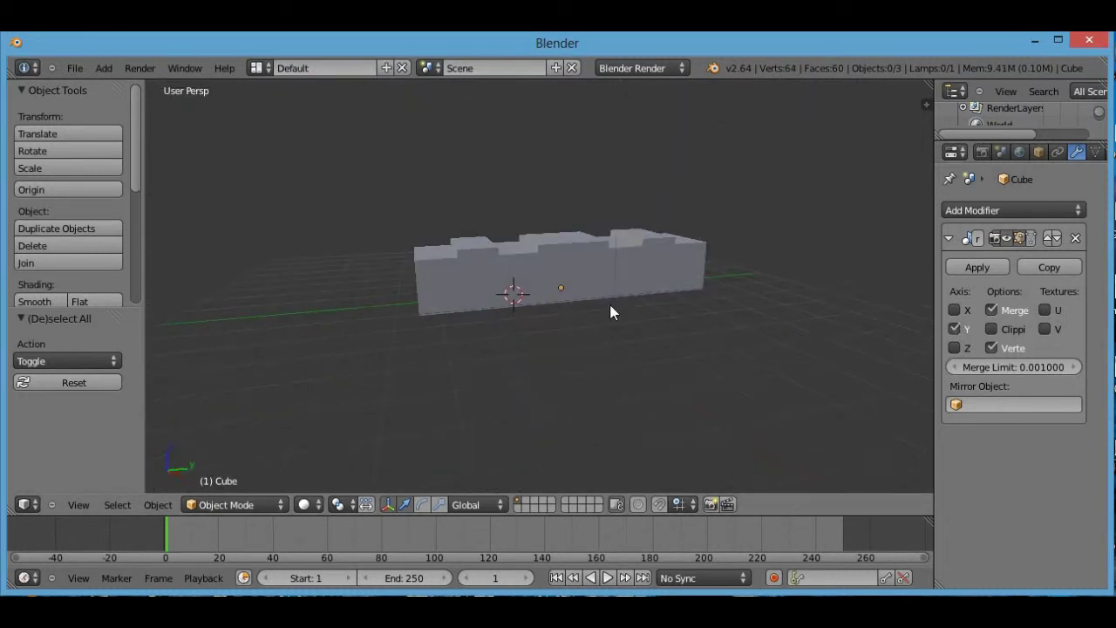
# Move the whole mesh along Y in Edit Mode, away from the object's origin and its mirrored copy.
pyautogui.press('Tab')
pyautogui.press('a')
pyautogui.press('a')
pyautogui.press('g')
pyautogui.press('y')
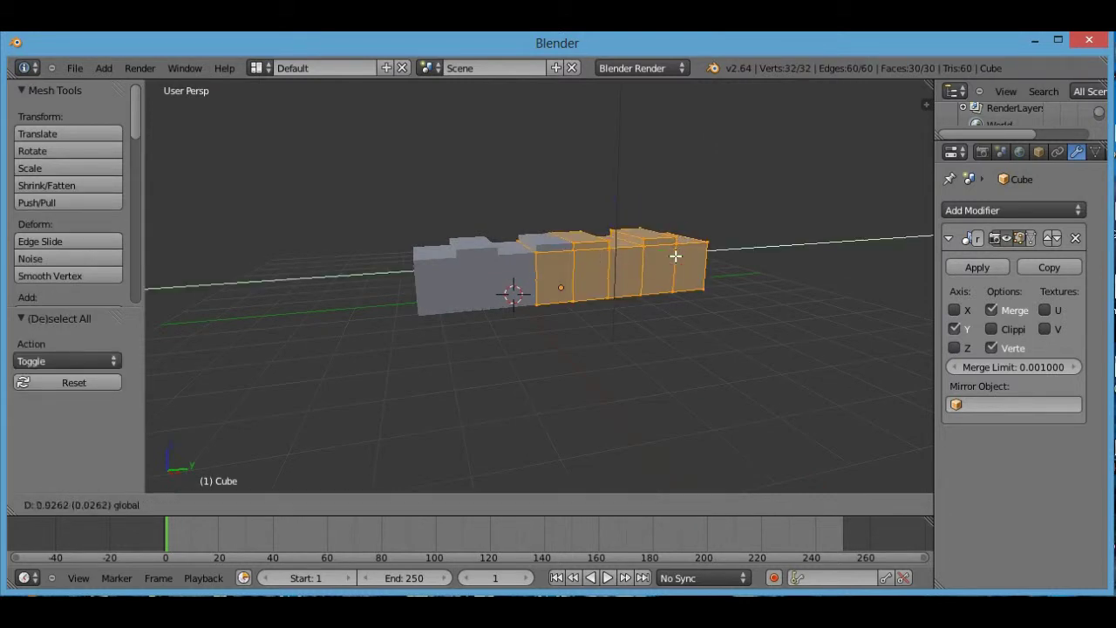
pyautogui.click(704, 255)
pyautogui.press('Tab')
pyautogui.press('Tab')
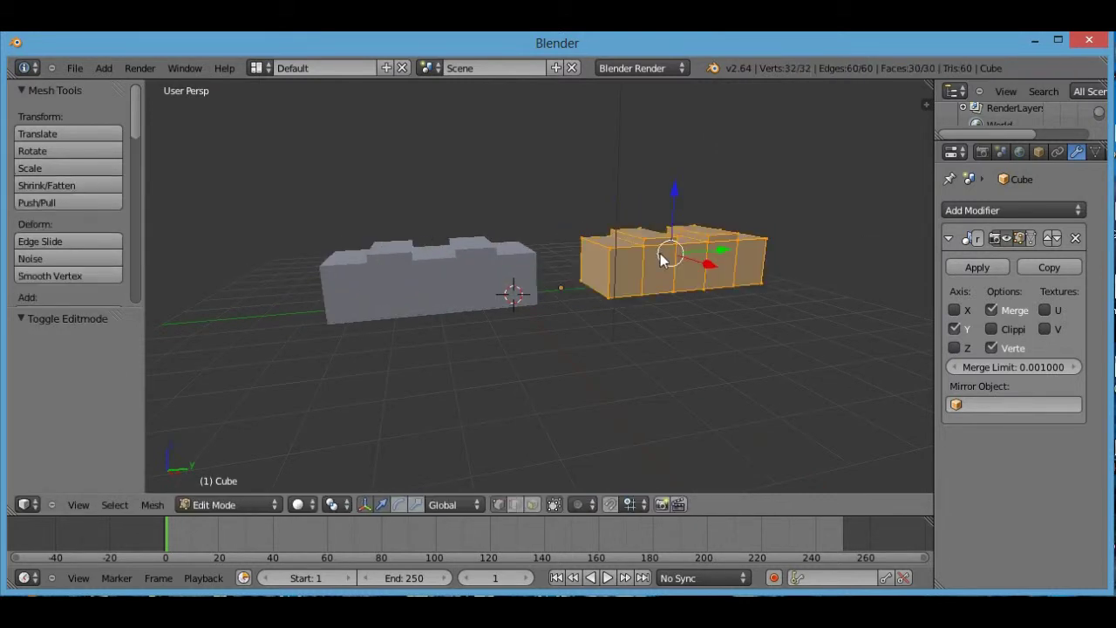
# Move the whole object a short distance along positive Y in Object Mode and return to Edit Mode.
pyautogui.press('Tab')
pyautogui.click(678, 254)
pyautogui.press('g')
pyautogui.press('y')
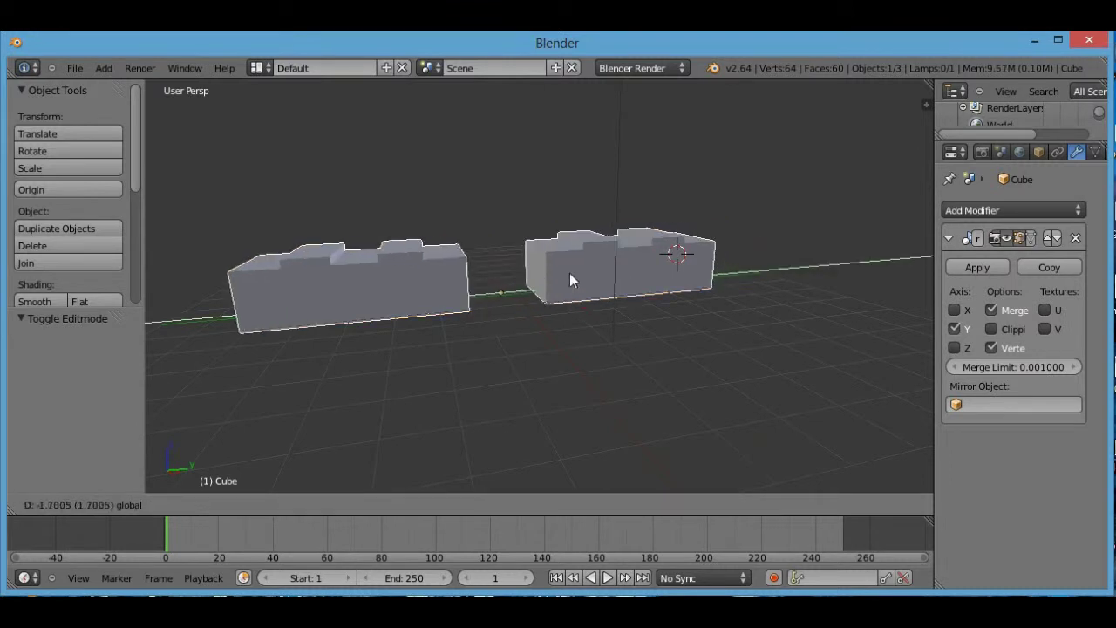
pyautogui.click(730, 305)
pyautogui.press('Tab')
pyautogui.press('Tab')
pyautogui.press('Tab')
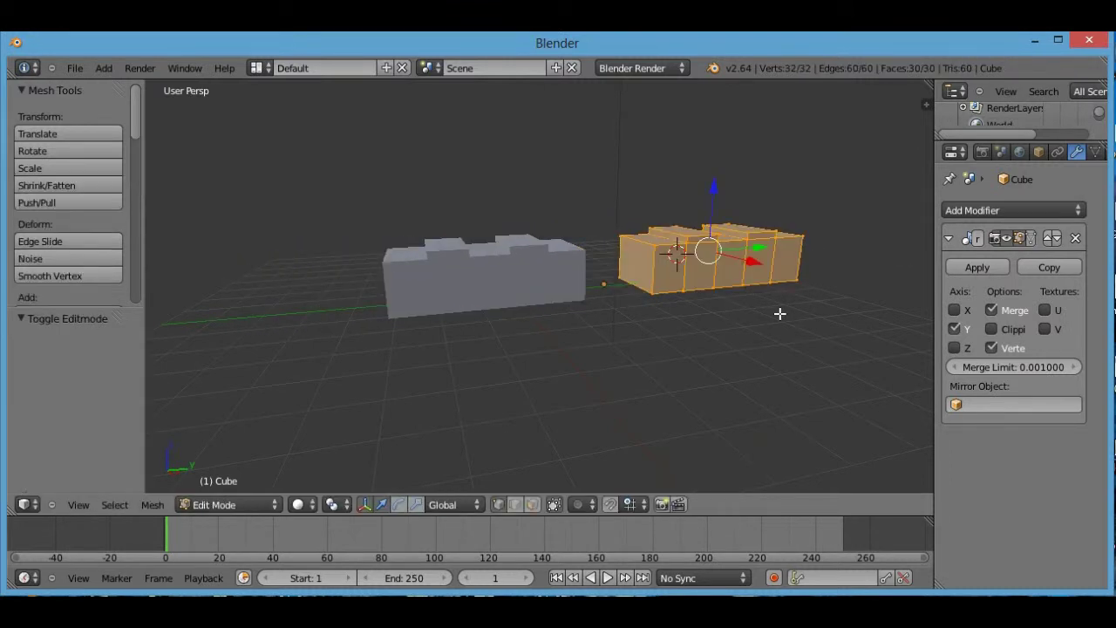
# Try mirroring on X together with Y, and leave only the Z axis enabled in the Mirror modifier.
pyautogui.click(955, 310)
pyautogui.click(955, 329)
pyautogui.click(956, 329)
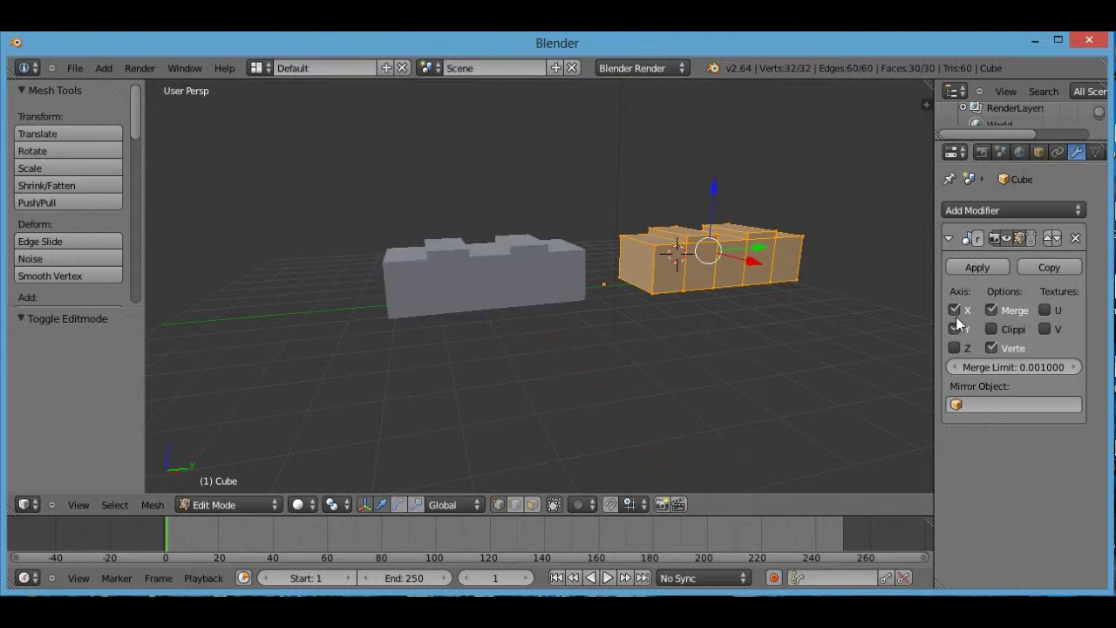
pyautogui.click(955, 310)
pyautogui.click(954, 329)
pyautogui.click(955, 348)
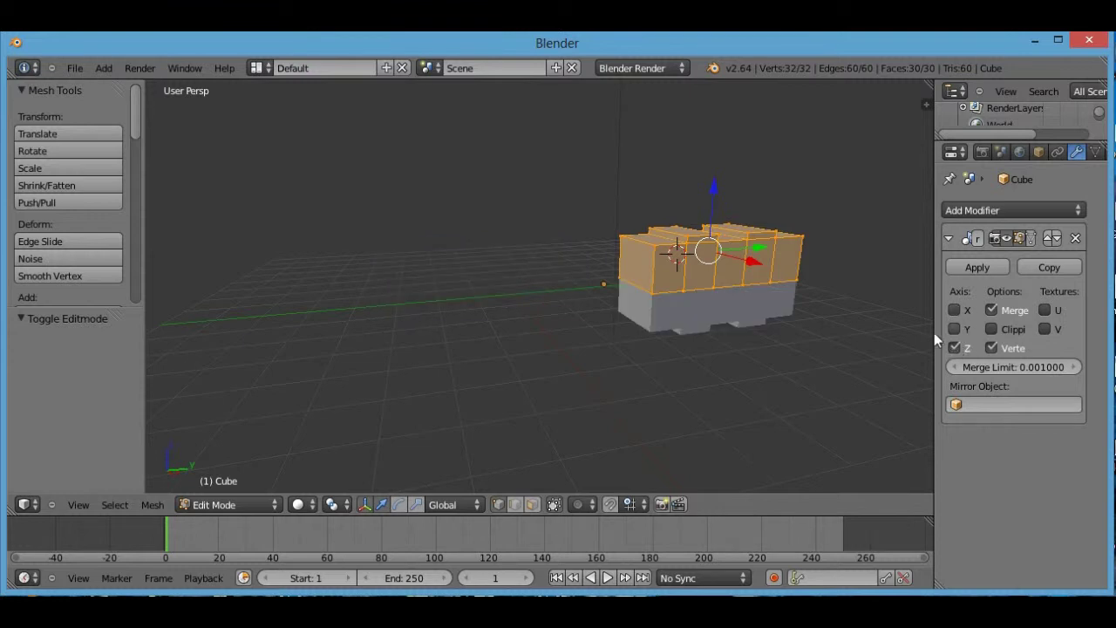
# Return to Object Mode, deselect everything, and examine the Z-mirrored object and its surroundings from several angles.
pyautogui.press('Tab')
pyautogui.press('a')
pyautogui.moveTo(767, 307); pyautogui.dragTo(722, 276, button='middle')
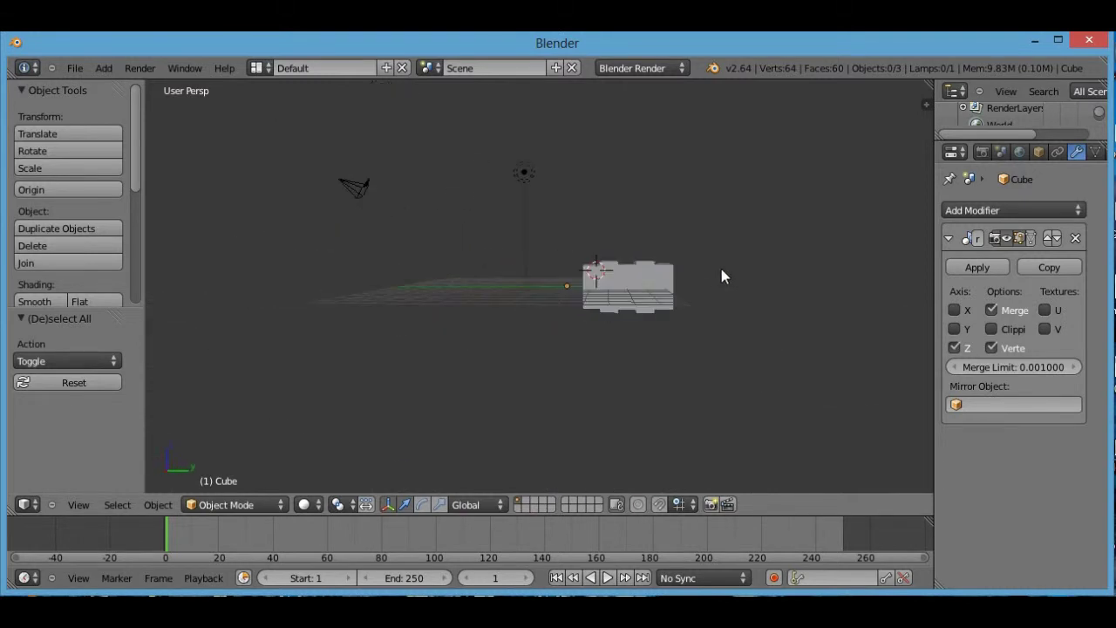
pyautogui.keyDown('shift'); pyautogui.scroll(3, 721, 273); pyautogui.keyUp('shift')
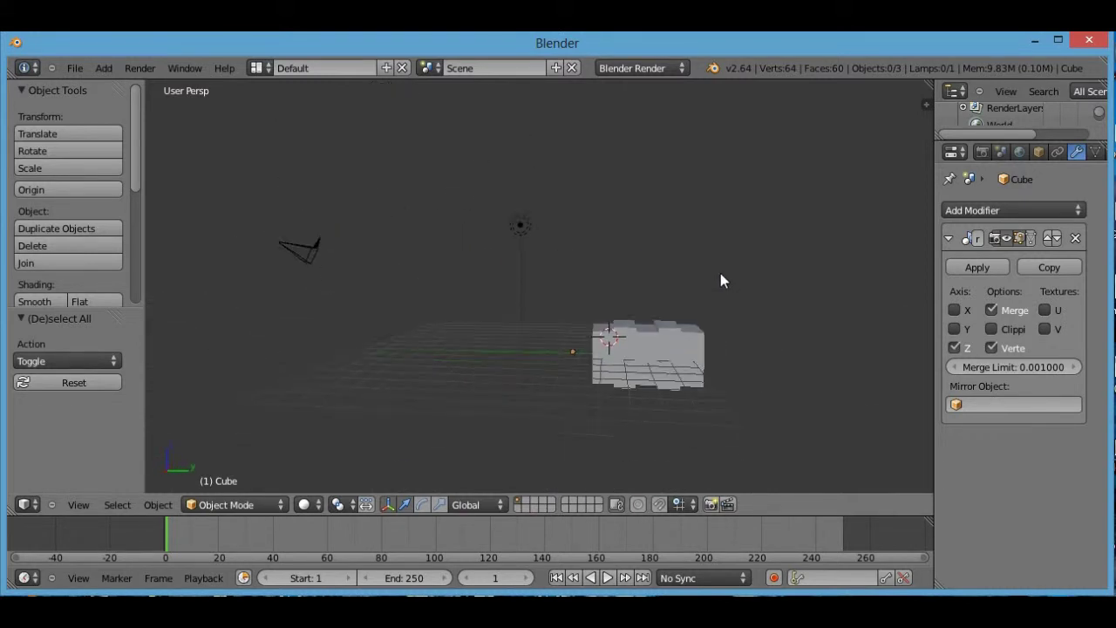
pyautogui.keyDown('shift'); pyautogui.scroll(-3, 720, 272); pyautogui.keyUp('shift')
pyautogui.keyDown('ctrl'); pyautogui.scroll(4, 720, 272); pyautogui.keyUp('ctrl')
pyautogui.moveTo(720, 273); pyautogui.dragTo(673, 275, button='middle')
pyautogui.keyDown('shift'); pyautogui.scroll(-2, 674, 279); pyautogui.keyUp('shift')
pyautogui.keyDown('shift'); pyautogui.scroll(2, 675, 286); pyautogui.keyUp('shift')
pyautogui.keyDown('ctrl'); pyautogui.scroll(-2, 676, 286); pyautogui.keyUp('ctrl')
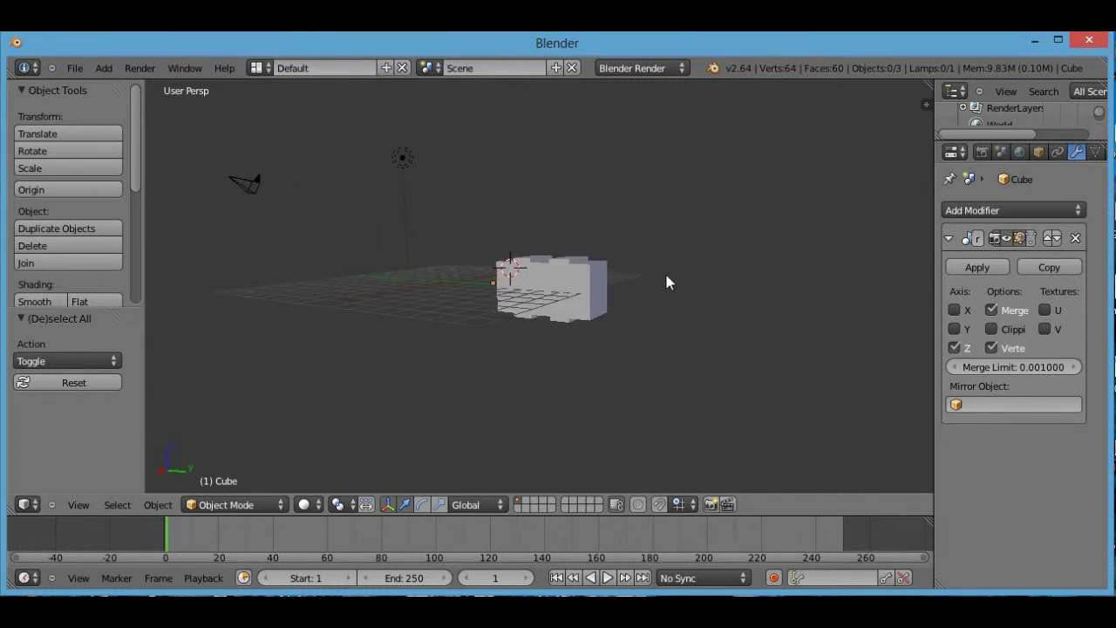
pyautogui.moveTo(665, 282); pyautogui.dragTo(568, 284, button='middle')
# Select the mirrored cube object and remove its Mirror modifier.
pyautogui.rightClick(598, 286)
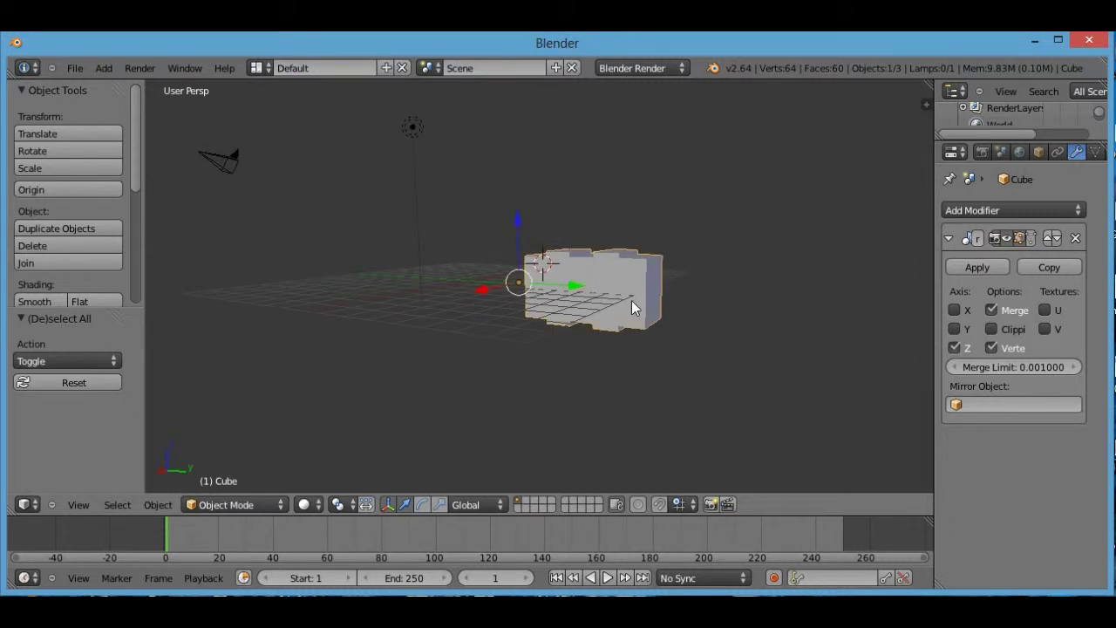
pyautogui.click(1075, 237)
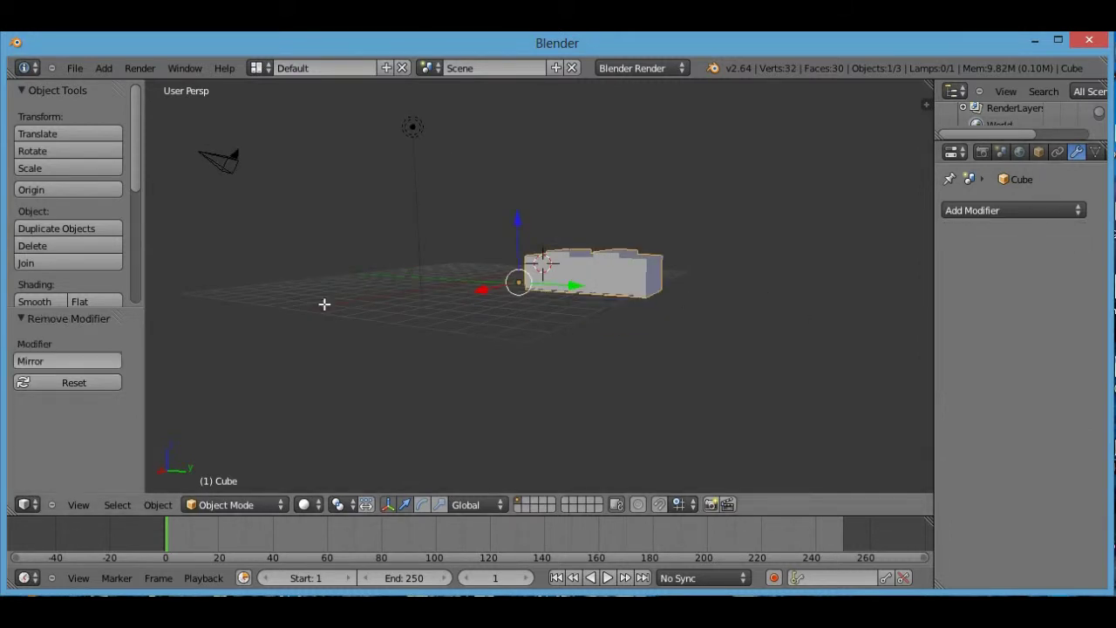
pyautogui.press('Tab')
pyautogui.press('Tab')
pyautogui.moveTo(532, 349); pyautogui.dragTo(547, 325, button='middle')
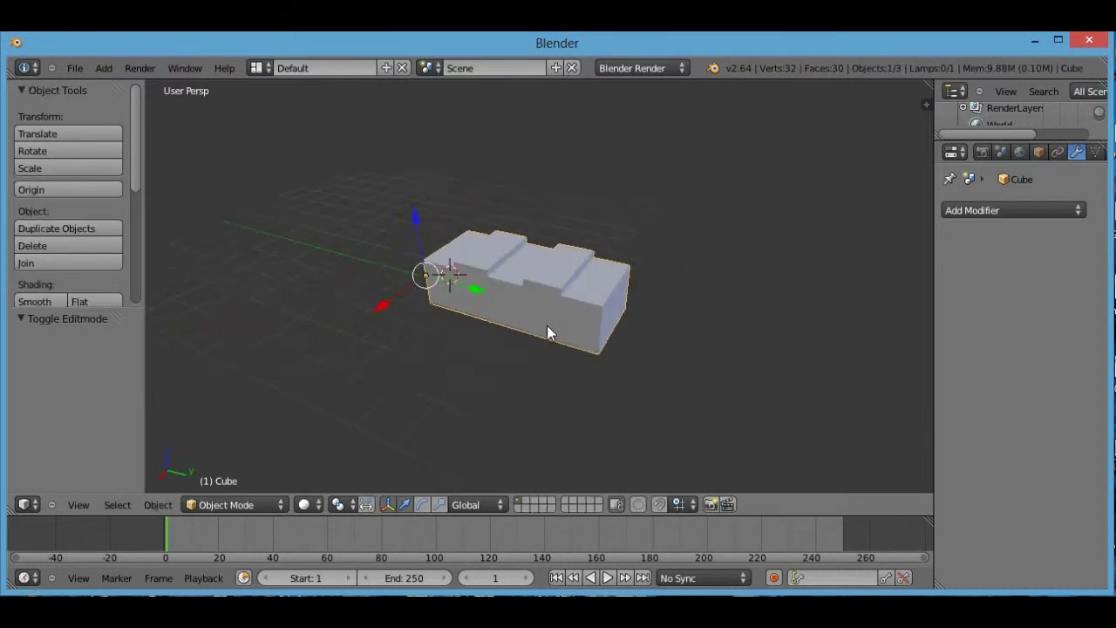
pyautogui.scroll(1, 547, 325)
pyautogui.keyDown('ctrl'); pyautogui.scroll(-1, 547, 325); pyautogui.keyUp('ctrl')
pyautogui.scroll(-1, 548, 325)
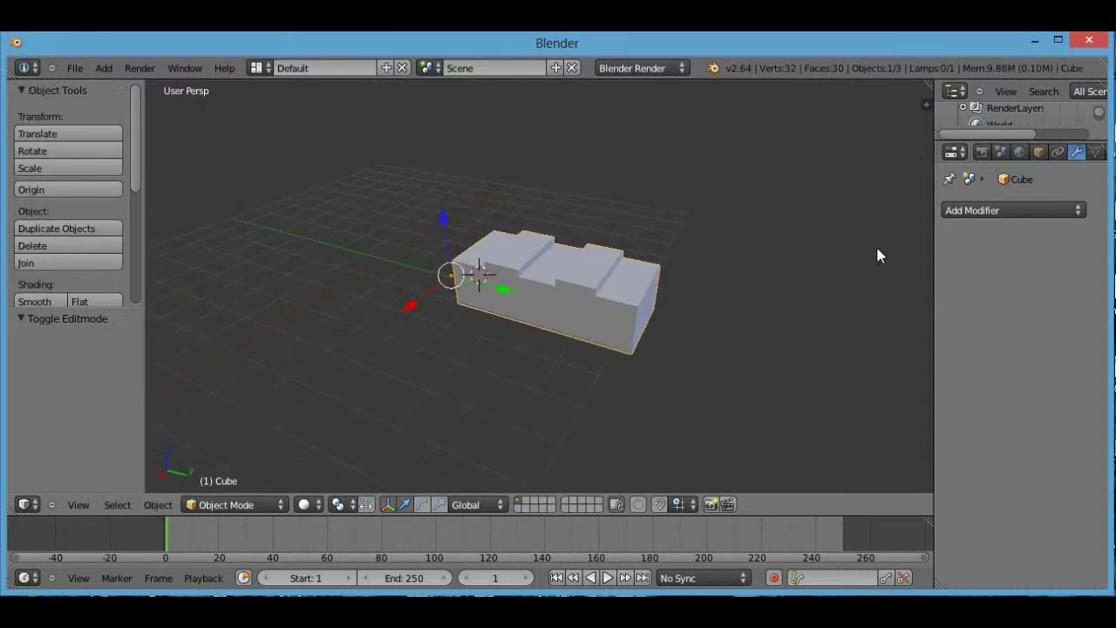
# Add an Array modifier to the cube and check in Edit Mode which part is the original mesh.
pyautogui.click(1033, 210)
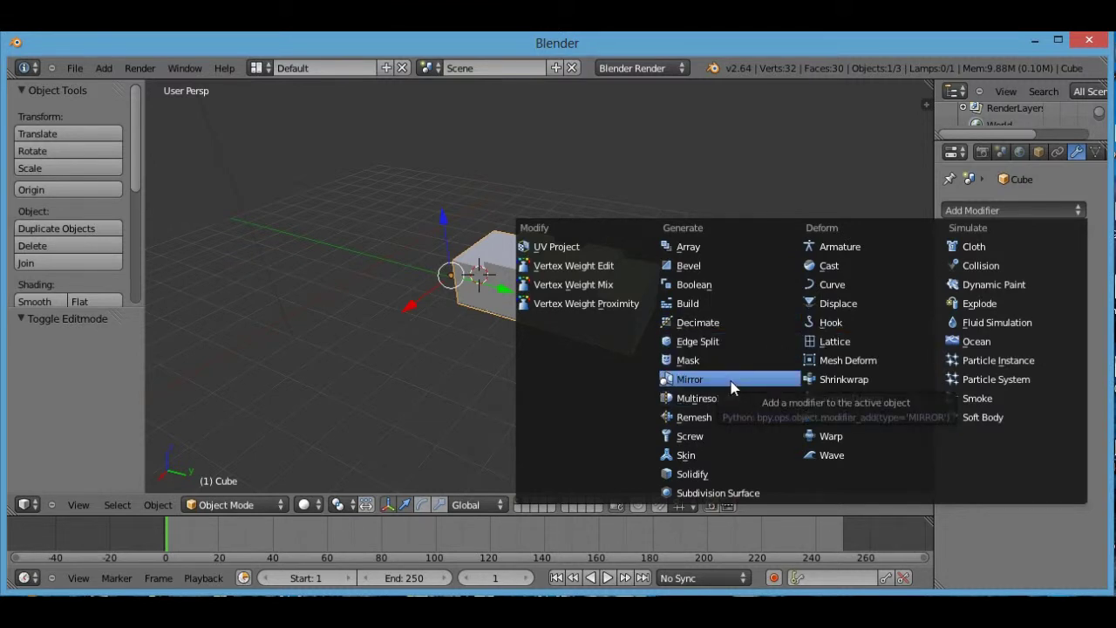
pyautogui.click(705, 245)
pyautogui.moveTo(645, 301); pyautogui.dragTo(680, 316, button='middle')
pyautogui.press('Tab')
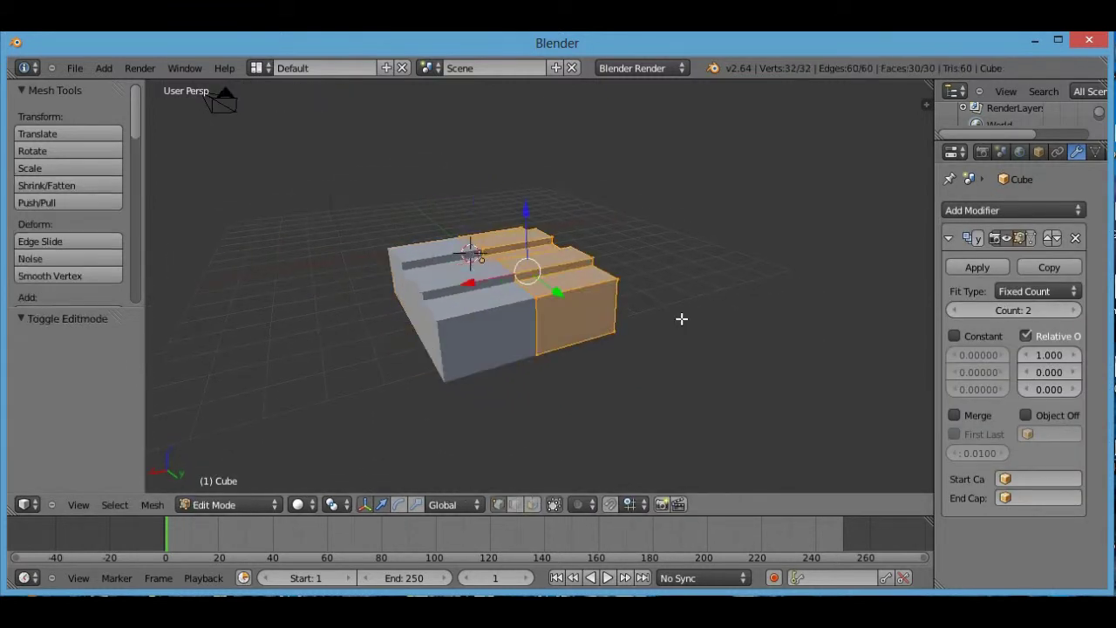
pyautogui.press('Tab')
# Raise the Array modifier's copy count to 4 and set it to 7.
pyautogui.click(1041, 312)
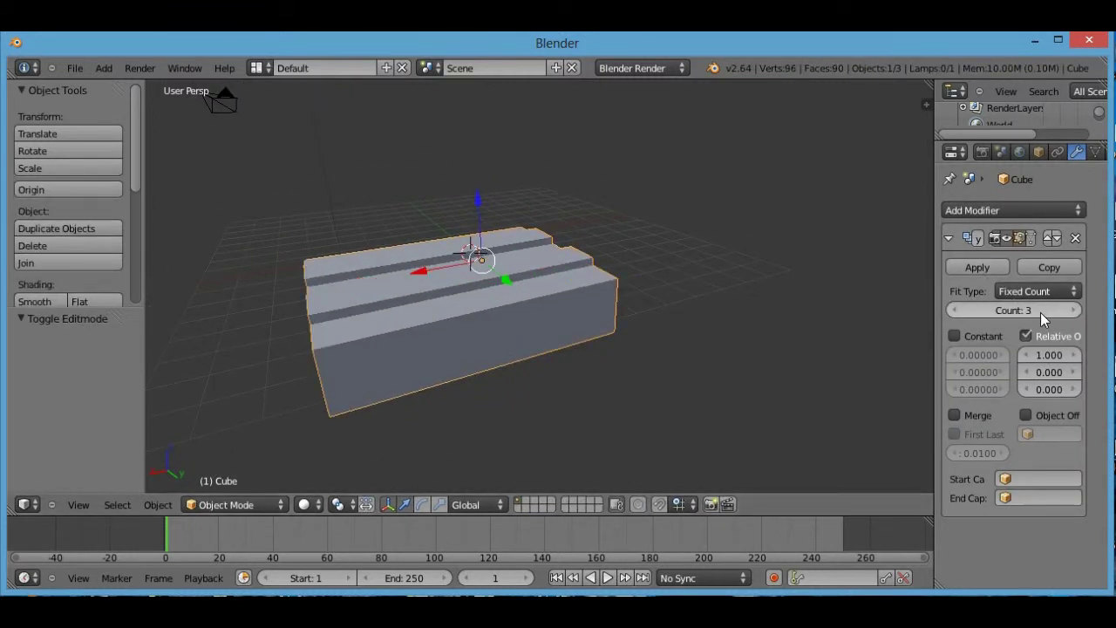
pyautogui.click(1040, 312)
pyautogui.scroll(-3, 538, 314)
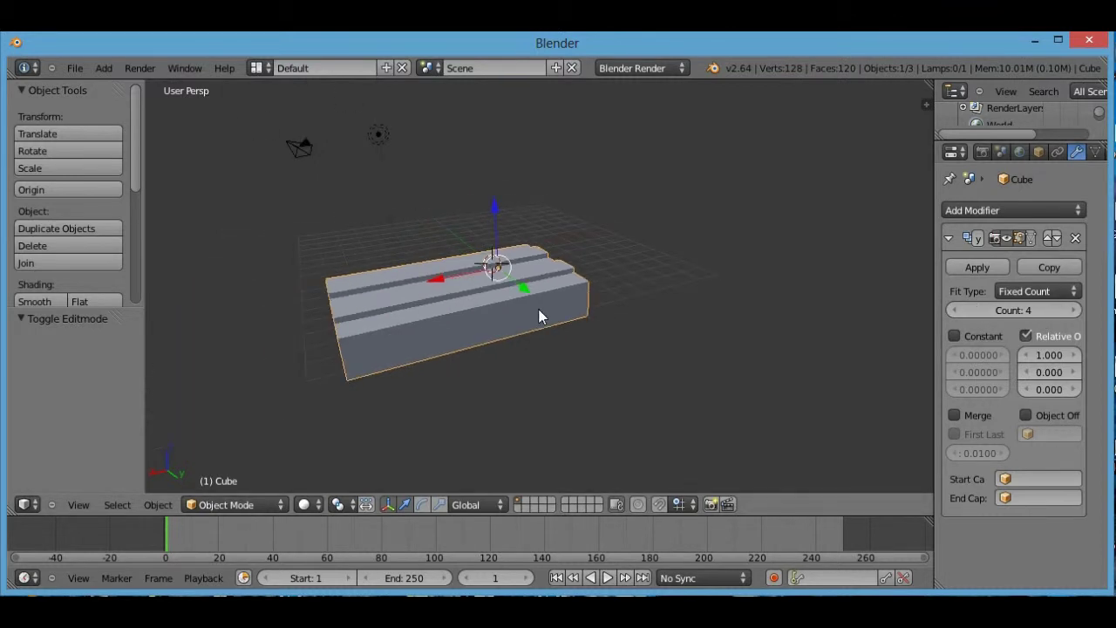
pyautogui.moveTo(538, 314); pyautogui.dragTo(538, 316, button='middle')
pyautogui.scroll(3, 611, 322)
pyautogui.click(1044, 311)
pyautogui.write('7')
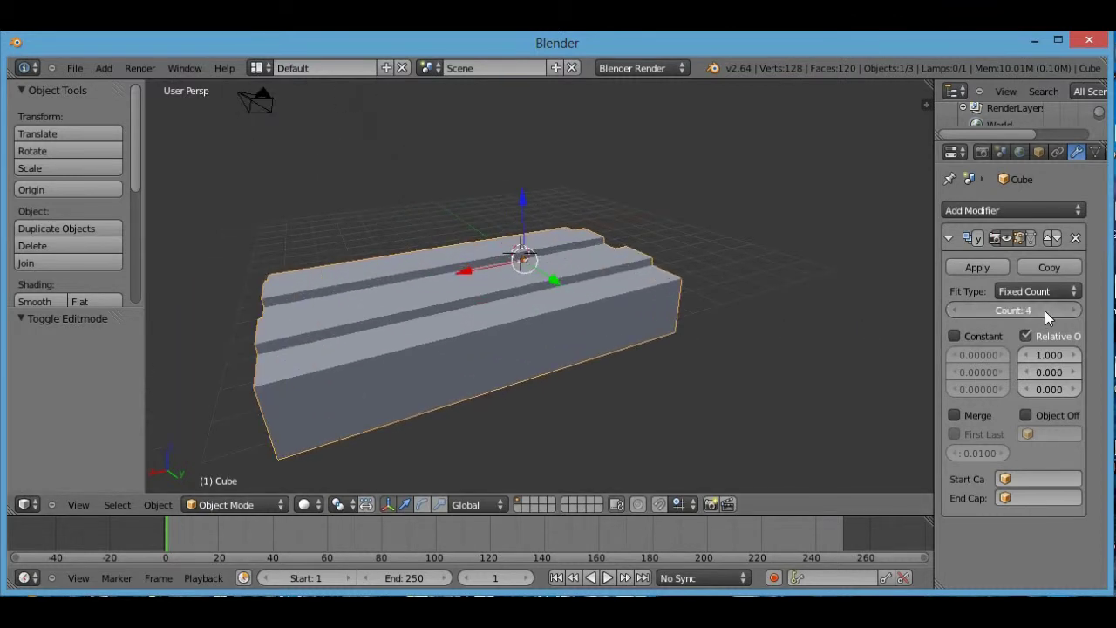
pyautogui.press('Return')
# Move the whole mesh about 0.96 along X in Edit Mode and the object about 2.61 along negative X in Object Mode.
pyautogui.press('Tab')
pyautogui.press('g')
pyautogui.press('x')
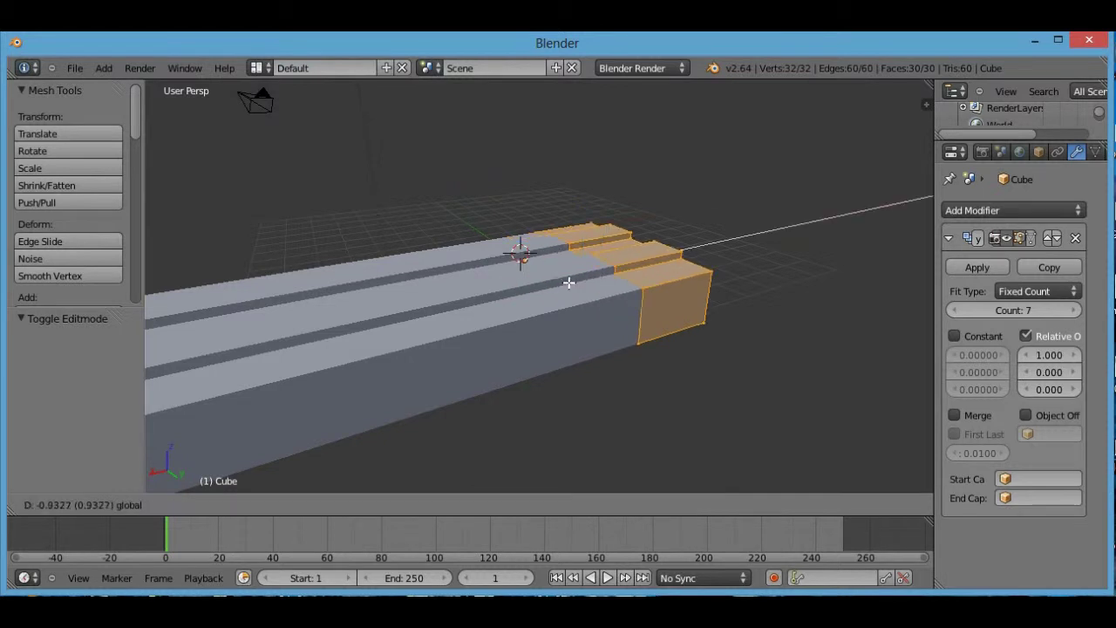
pyautogui.click(502, 287)
pyautogui.scroll(-3, 502, 289)
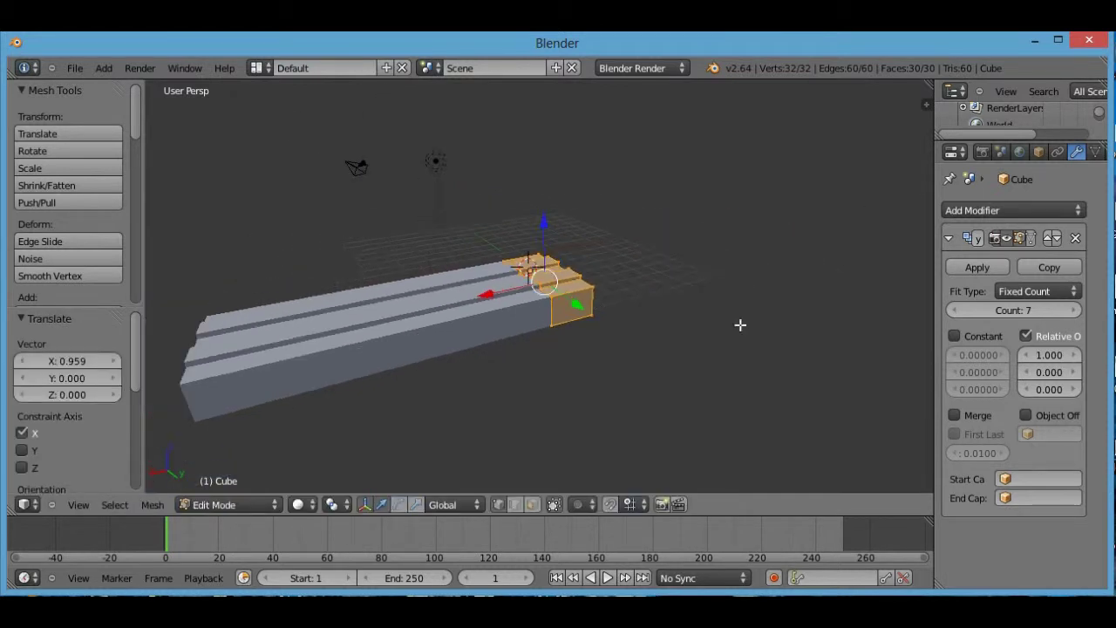
pyautogui.press('Tab')
pyautogui.moveTo(474, 285); pyautogui.dragTo(517, 275)
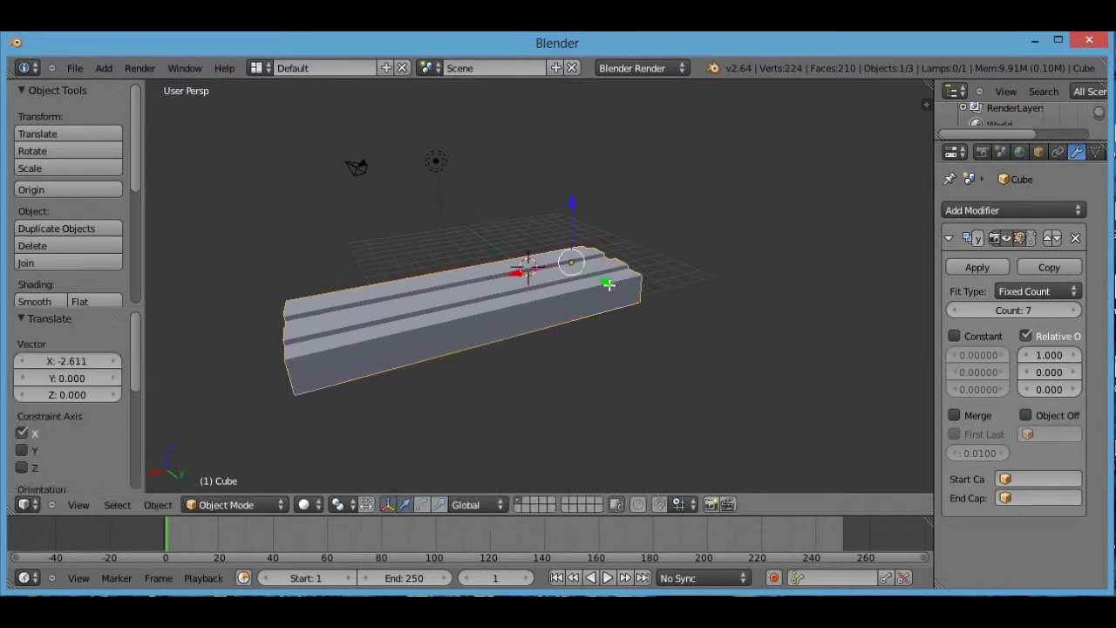
# Increase the Array modifier's count to 10 in Edit Mode and return to Object Mode to view the full row.
pyautogui.press('Tab')
pyautogui.click(1027, 309)
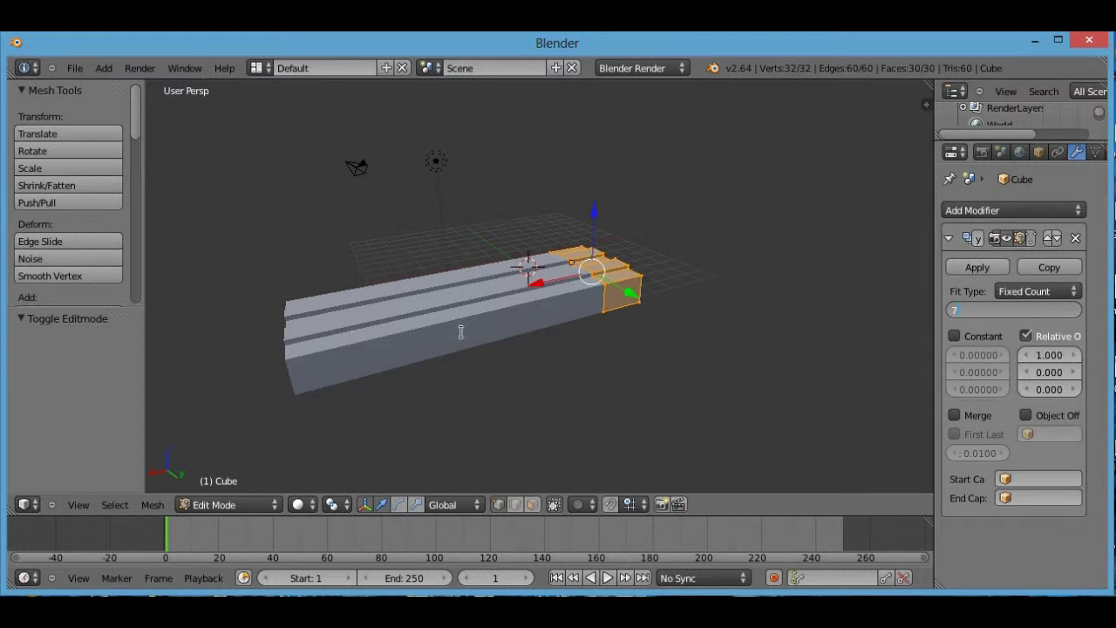
pyautogui.click(1073, 310)
pyautogui.click(1074, 309)
pyautogui.click(1073, 310)
pyautogui.scroll(-3, 386, 326)
pyautogui.press('Tab')
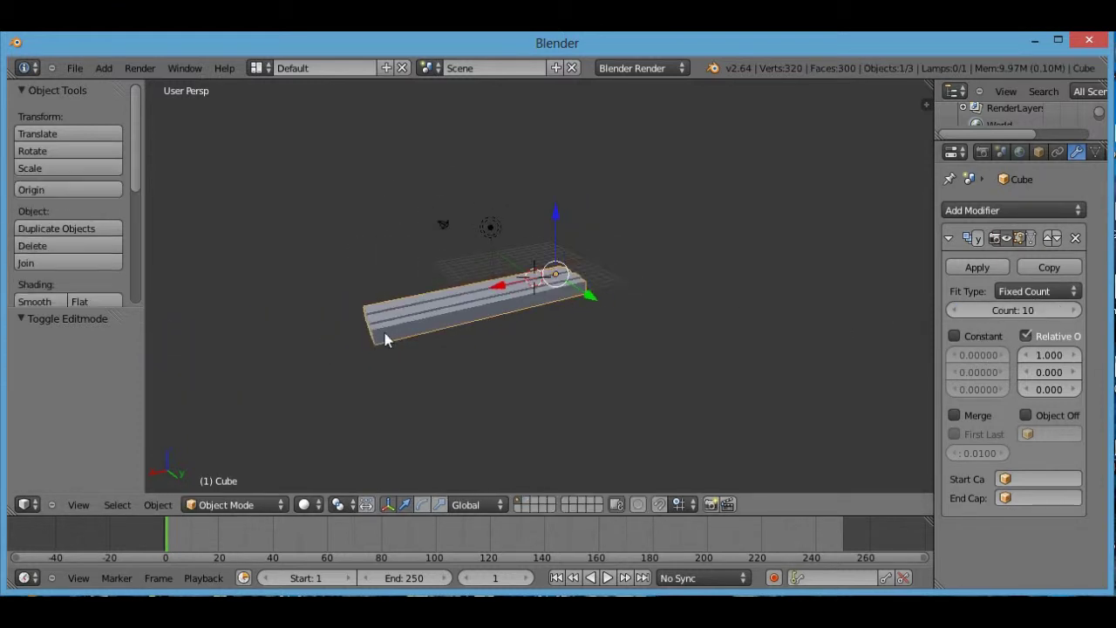
pyautogui.scroll(3, 385, 338)
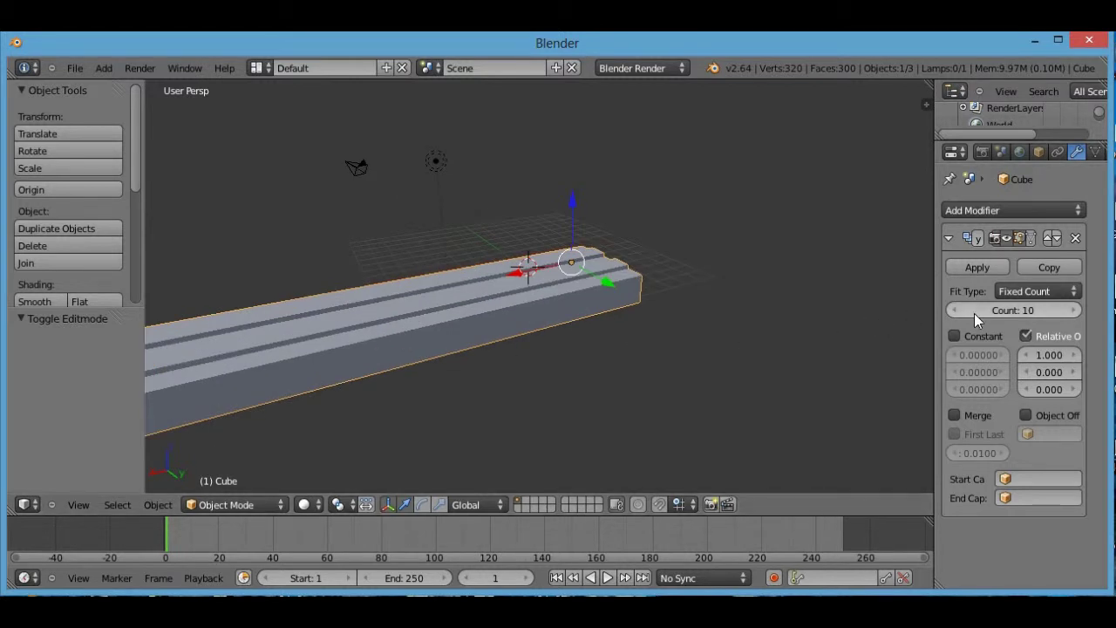
# Reduce the Array modifier's count to 2.
pyautogui.moveTo(1048, 313); pyautogui.dragTo(280, 326)
pyautogui.moveTo(280, 326); pyautogui.dragTo(560, 369, button='middle')
pyautogui.scroll(3, 575, 357)
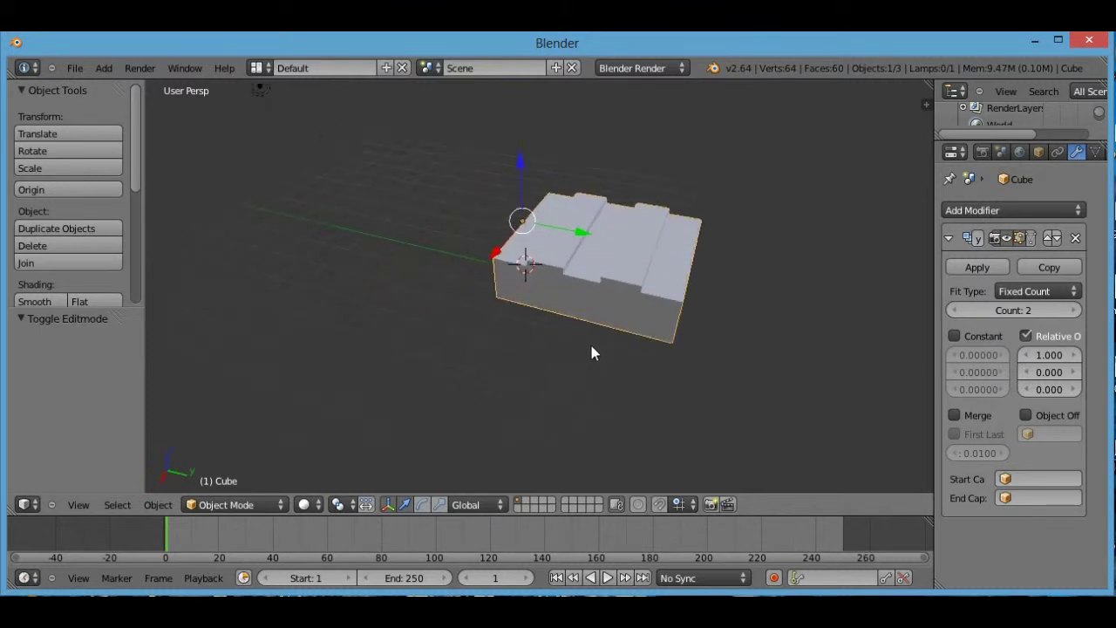
# Set the Array modifier's relative offset to 1 on Y and 0 on X.
pyautogui.click(1050, 373)
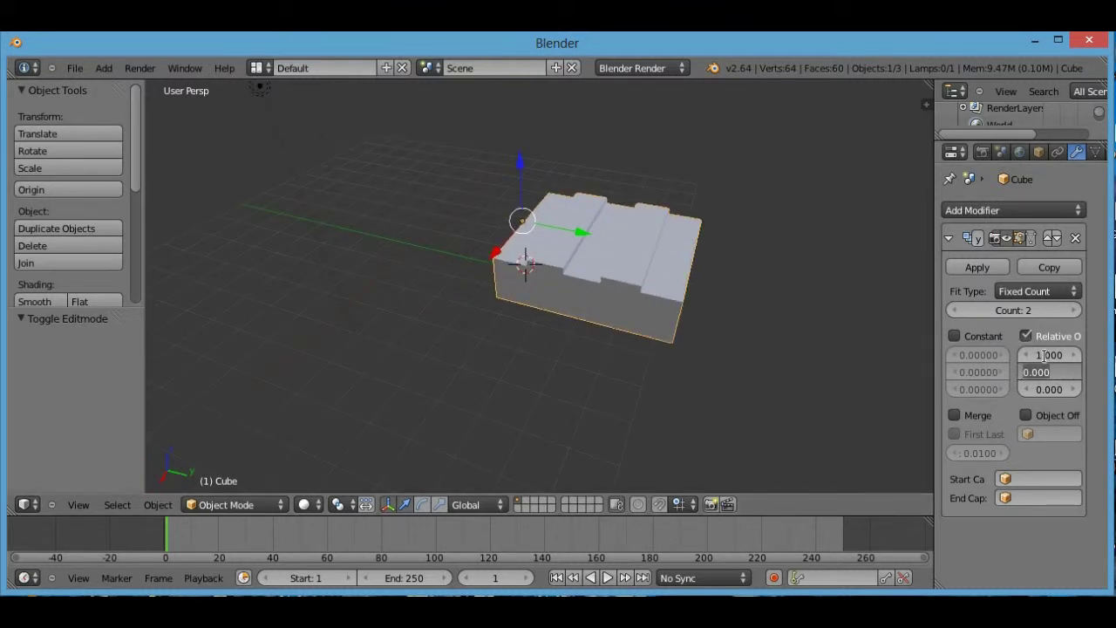
pyautogui.write('1')
pyautogui.press('Return')
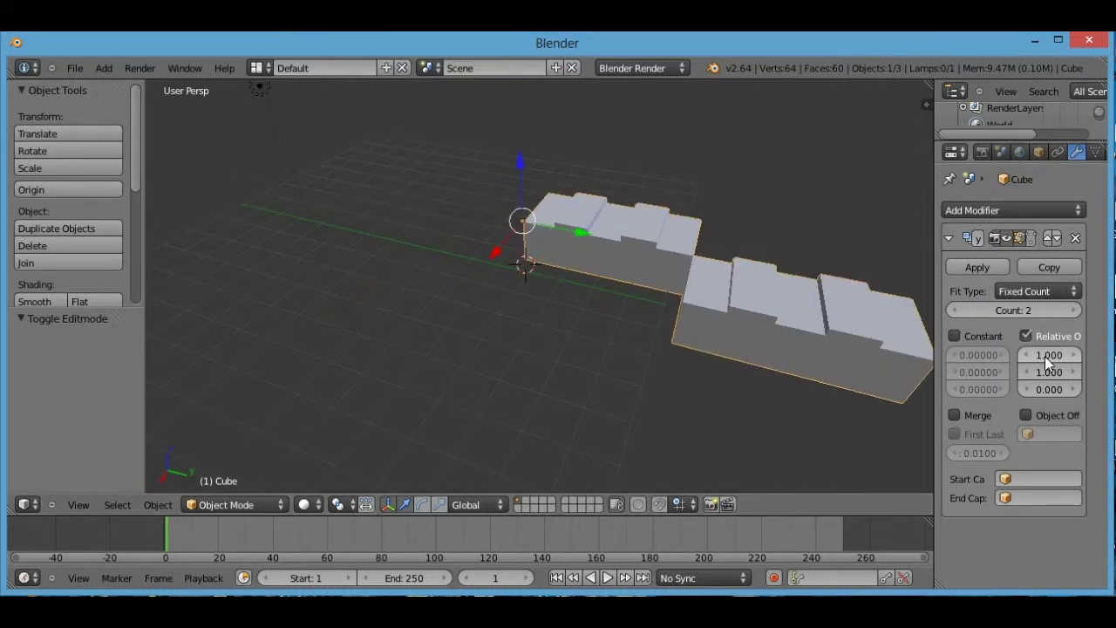
pyautogui.write('0')
pyautogui.press('Return')
pyautogui.scroll(-3, 627, 200)
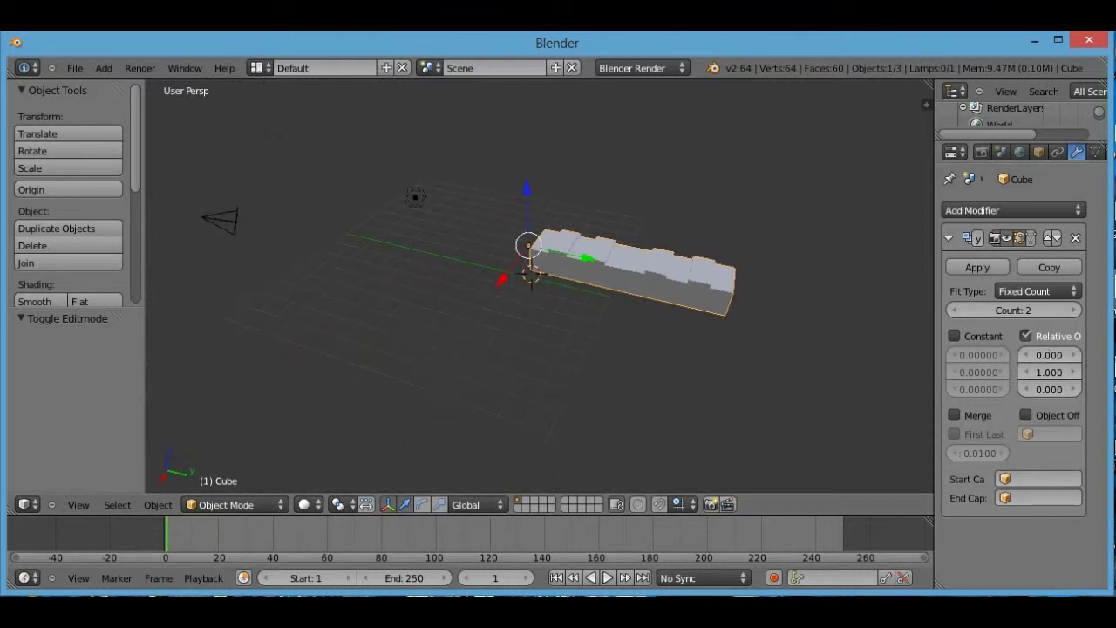
# Increase the Array modifier's count to 6 and look along the resulting row of copies.
pyautogui.click(1072, 311)
pyautogui.click(1071, 313)
pyautogui.click(1071, 313)
pyautogui.click(1071, 313)
pyautogui.scroll(-3, 511, 319)
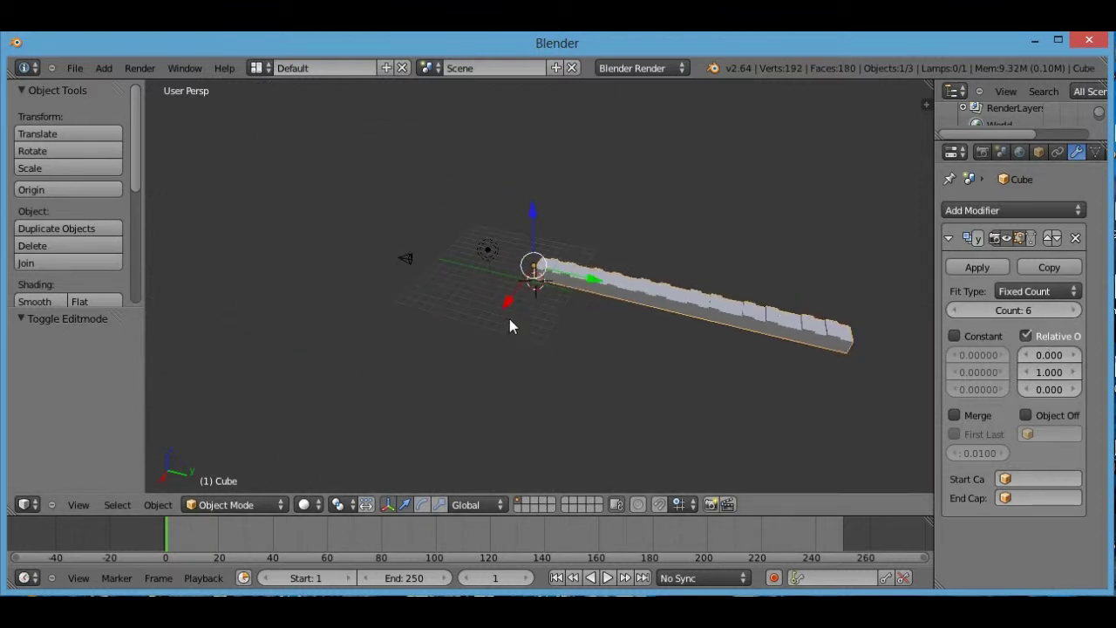
pyautogui.keyDown('shift'); pyautogui.scroll(2, 671, 351); pyautogui.keyUp('shift')
pyautogui.keyDown('shift'); pyautogui.scroll(-2, 672, 357); pyautogui.keyUp('shift')
pyautogui.keyDown('ctrl'); pyautogui.scroll(-3, 672, 357); pyautogui.keyUp('ctrl')
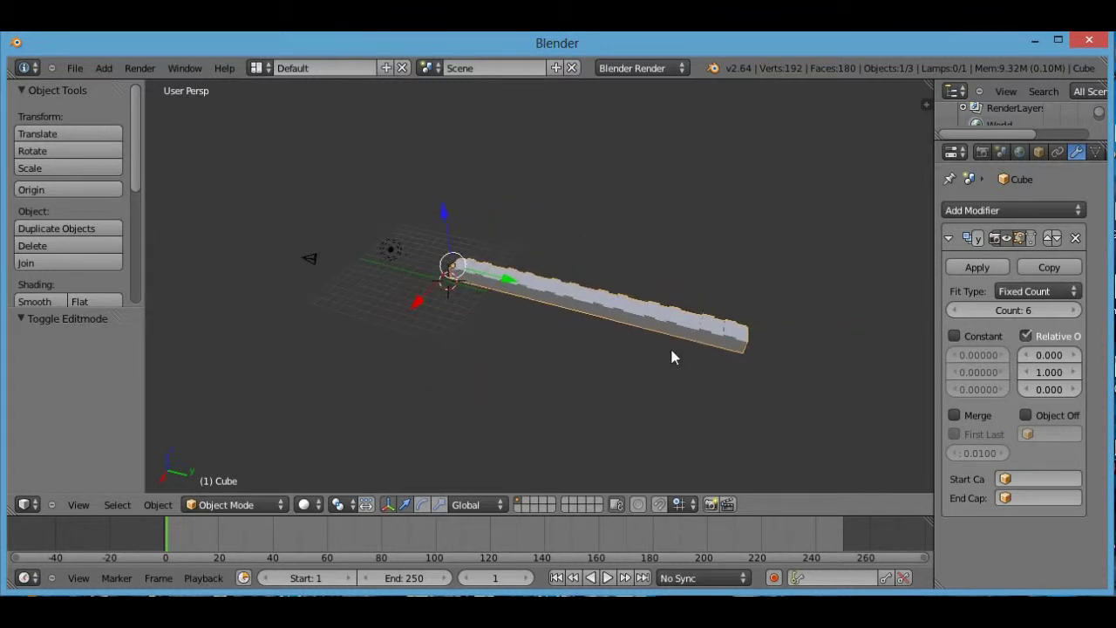
pyautogui.keyDown('shift'); pyautogui.scroll(-1, 672, 358); pyautogui.keyUp('shift')
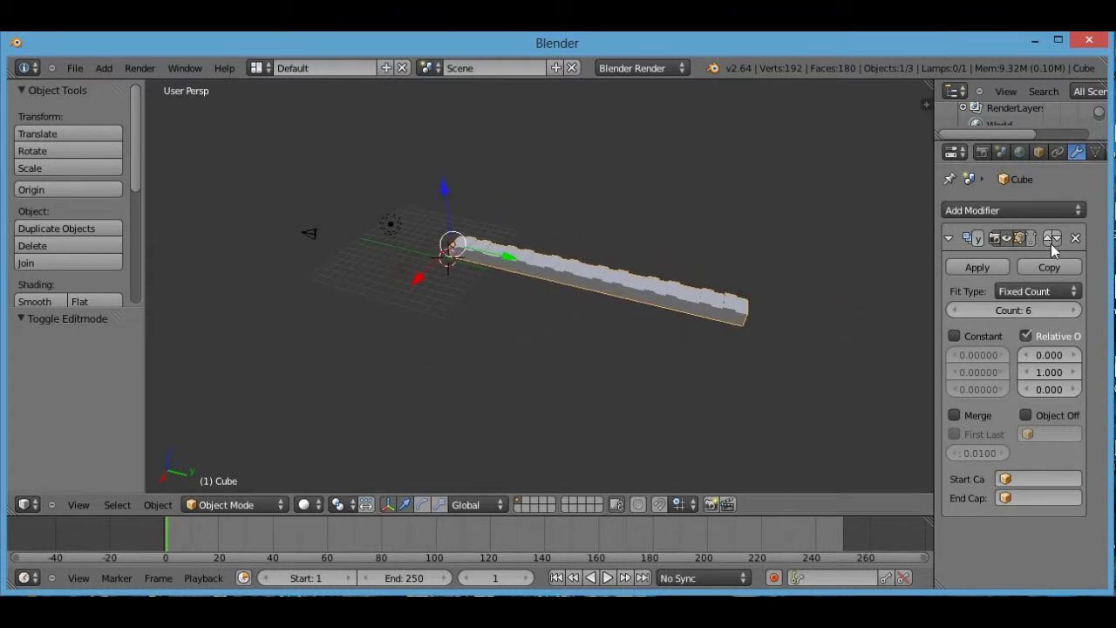
# Remove the Array modifier from the cube and bring the single remaining object closer into view.
pyautogui.click(1075, 237)
pyautogui.scroll(3, 562, 345)
pyautogui.keyDown('ctrl'); pyautogui.scroll(3, 562, 344); pyautogui.keyUp('ctrl')
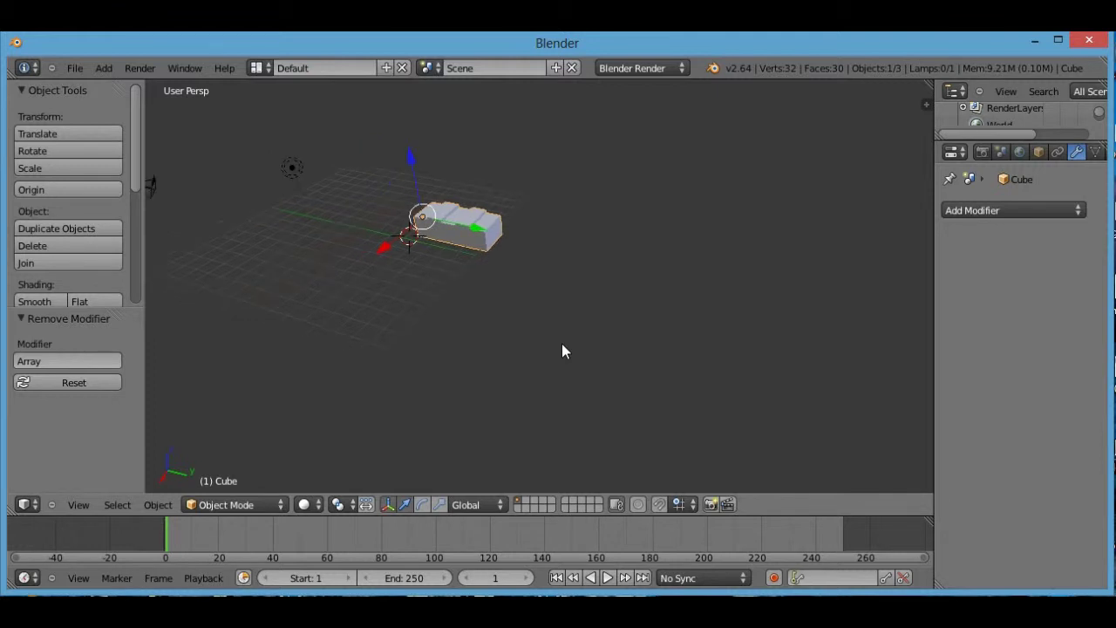
pyautogui.keyDown('shift'); pyautogui.scroll(2, 560, 349); pyautogui.keyUp('shift')
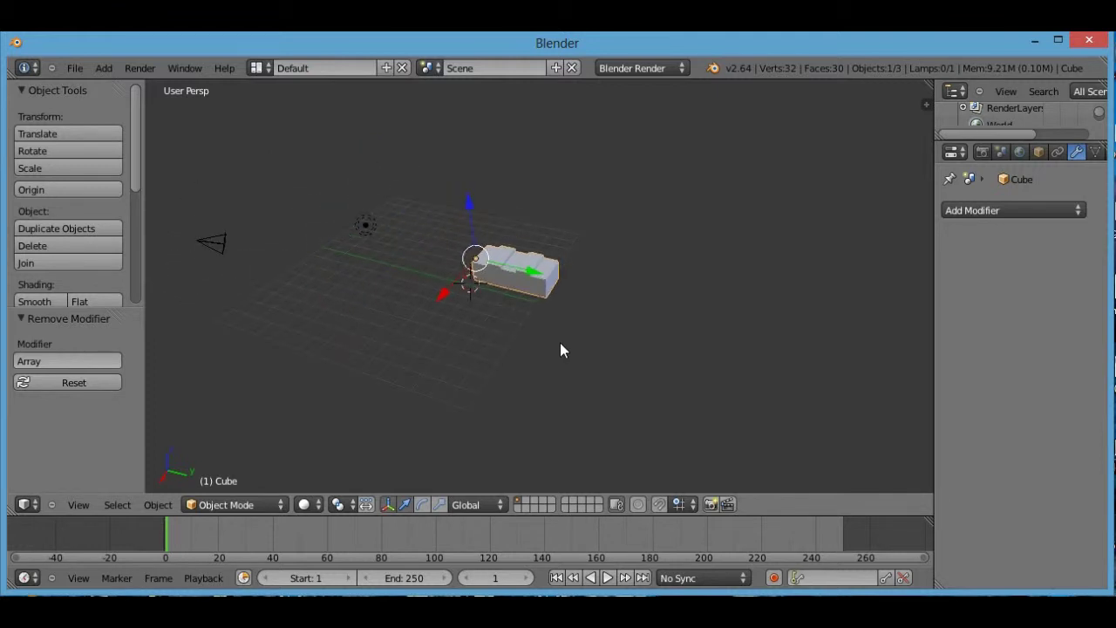
pyautogui.scroll(3, 560, 349)
pyautogui.keyDown('ctrl'); pyautogui.scroll(2, 560, 348); pyautogui.keyUp('ctrl')
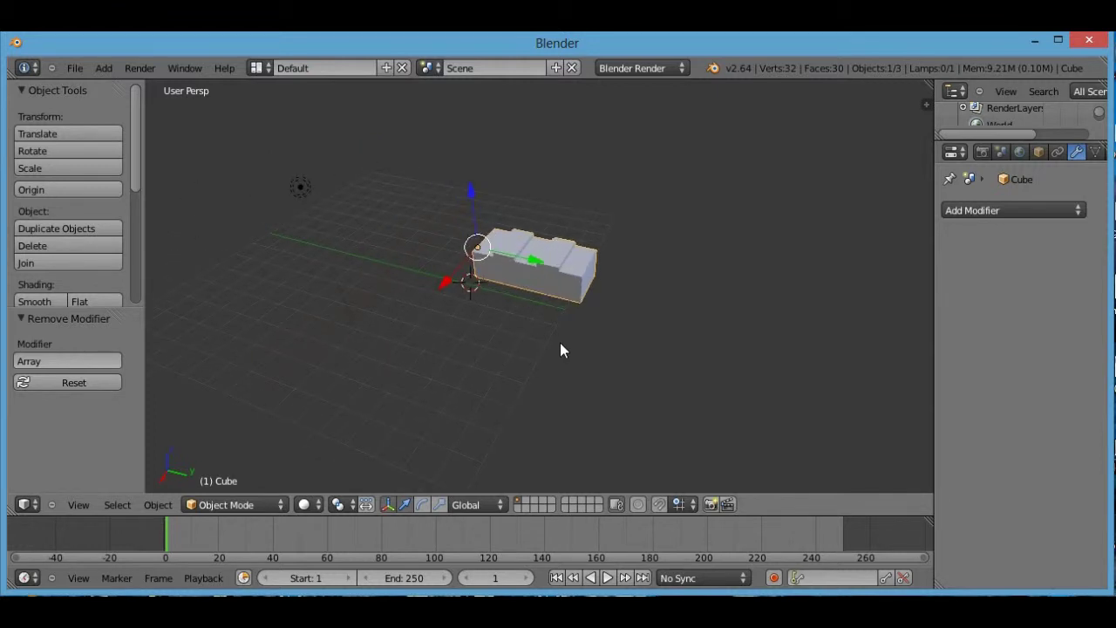